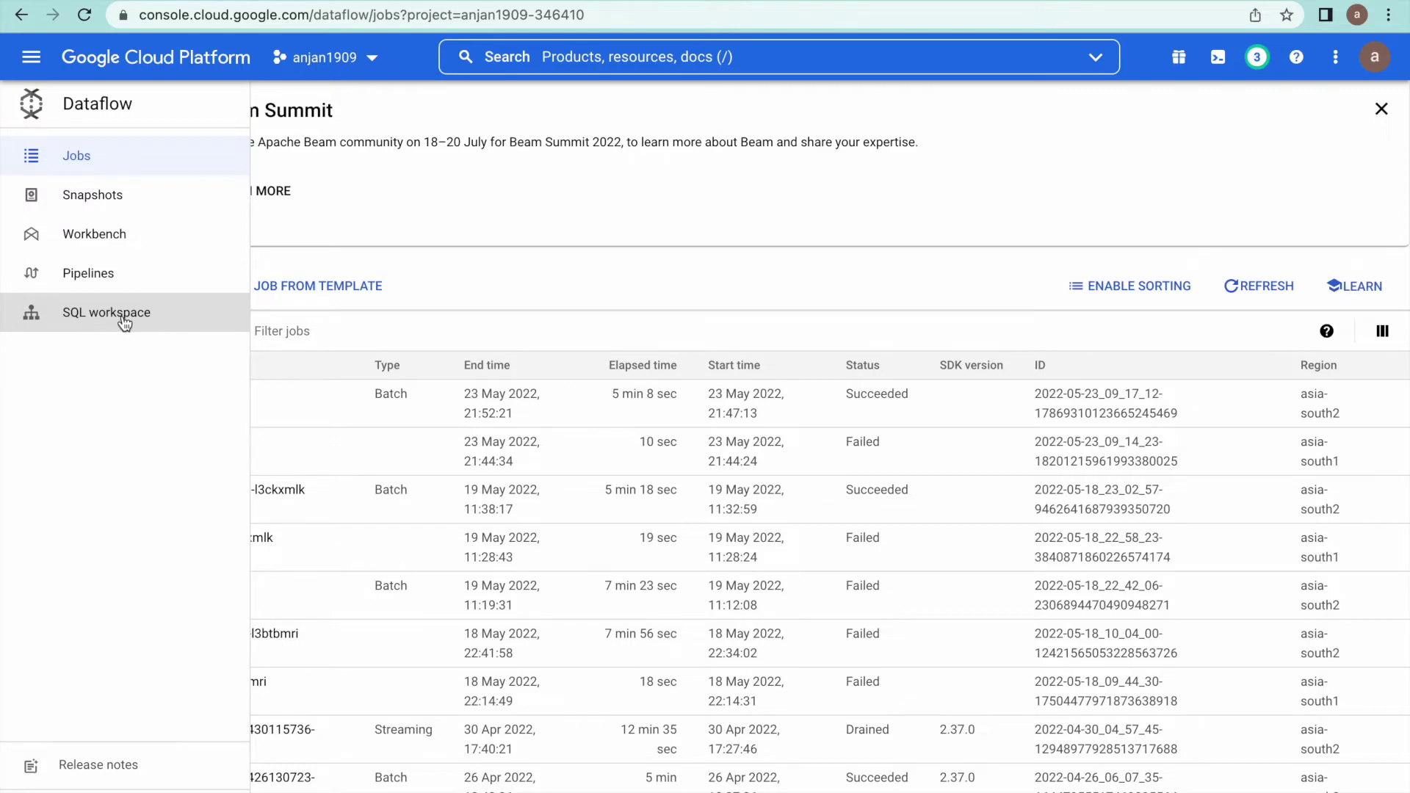
Open the Dataflow SQL workspace, and bring up Cloud Shell in a separate window with its code editor shown.
{"action": "left_click", "coordinate": [135, 314]}
{"action": "left_click", "coordinate": [599, 314]}
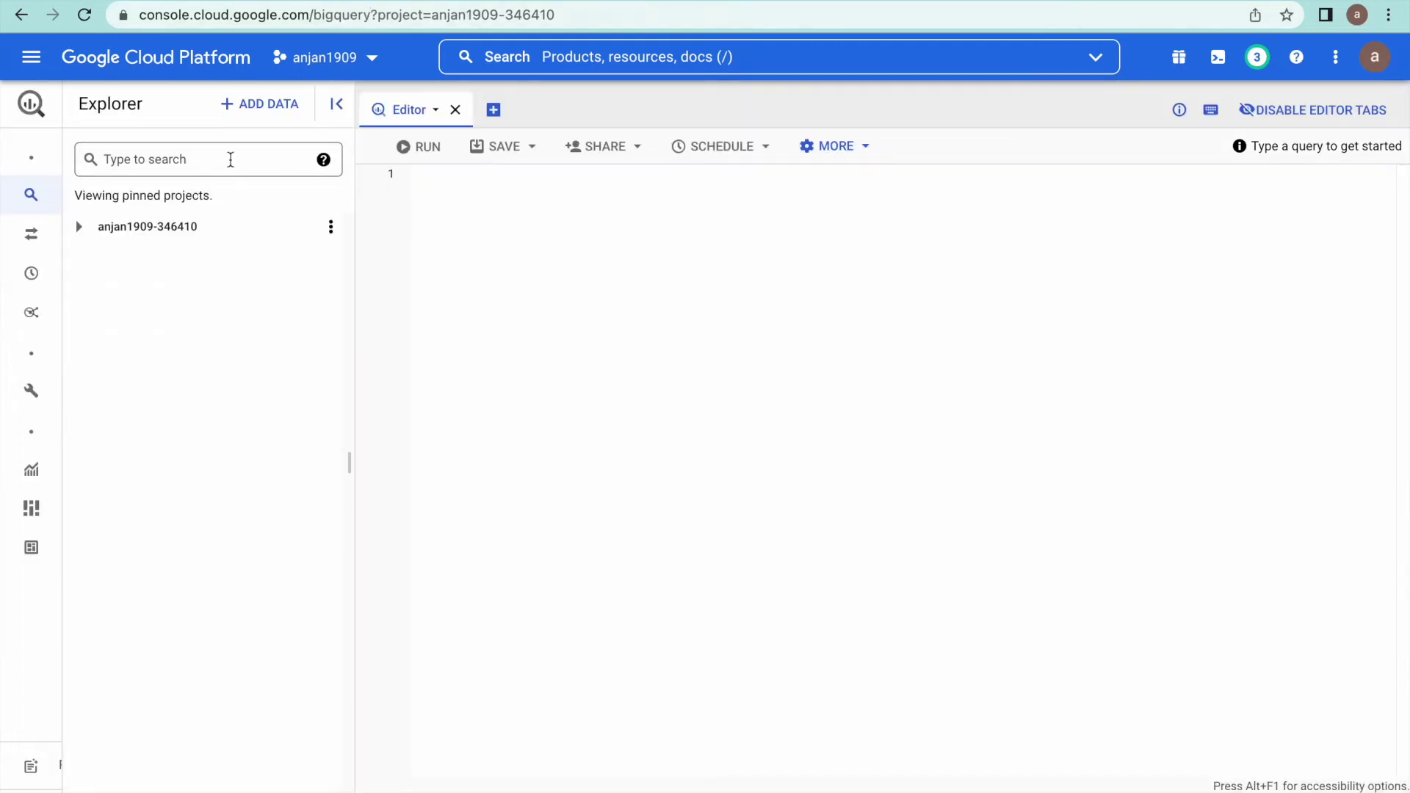
{"action": "left_click", "coordinate": [1219, 62]}
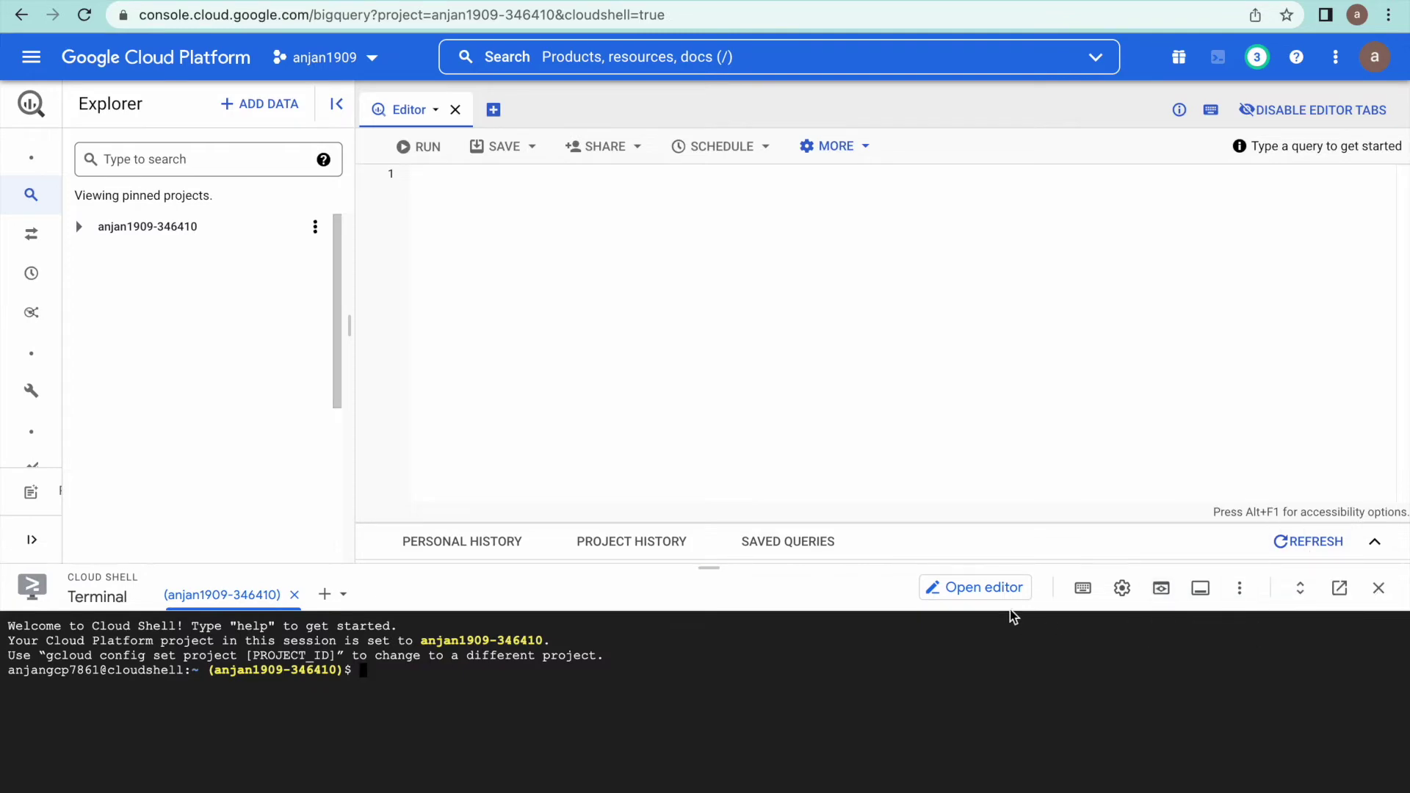
{"action": "left_click", "coordinate": [1339, 587]}
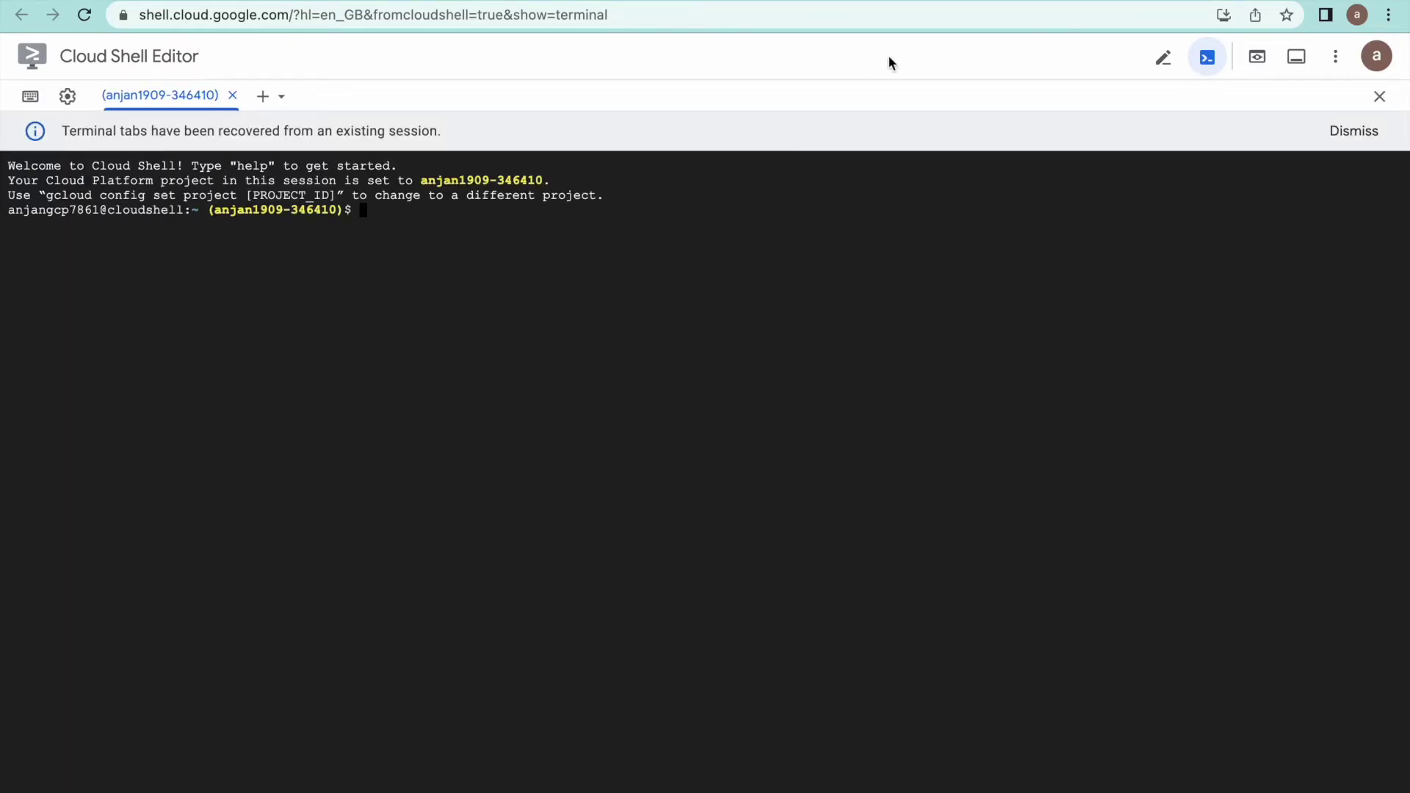
{"action": "left_click", "coordinate": [1165, 60]}
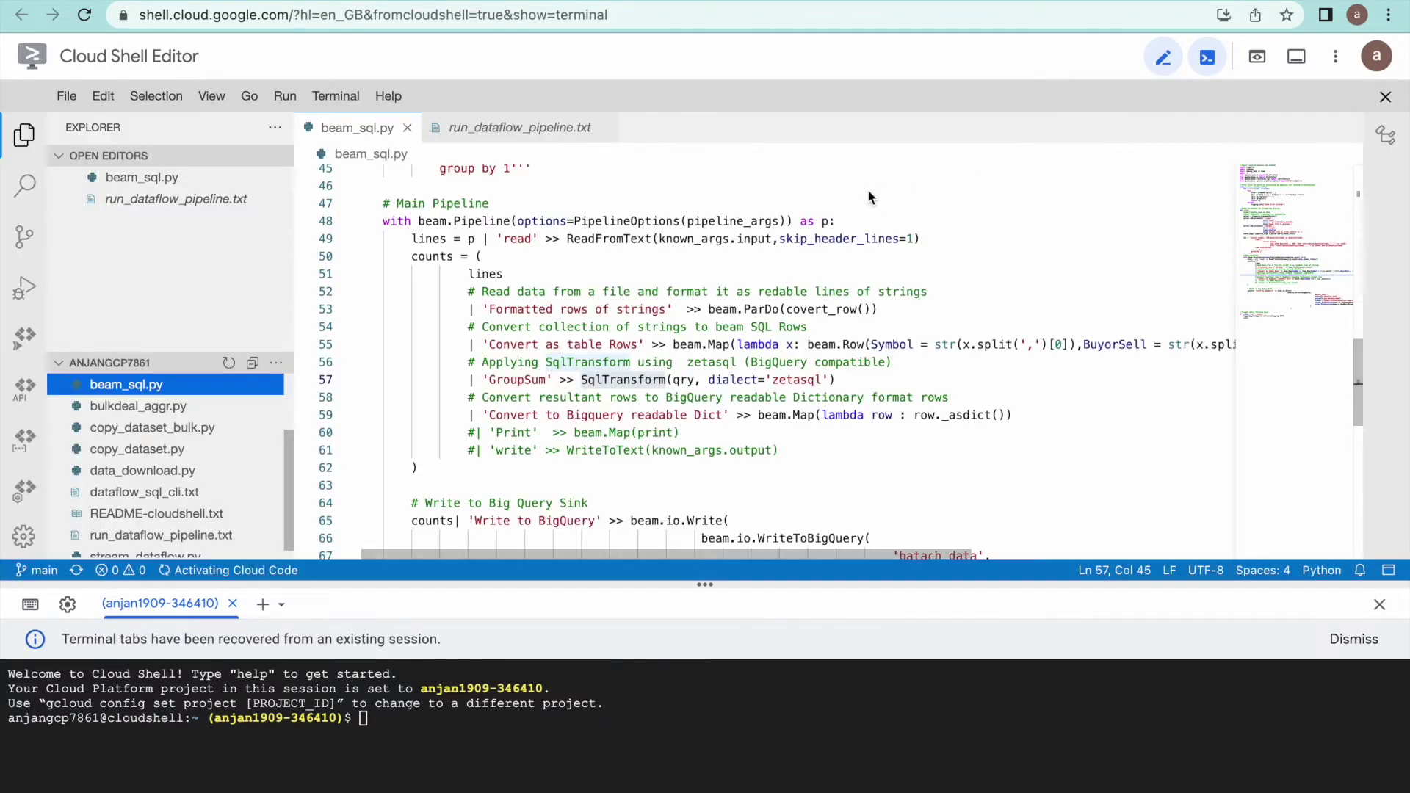
Open dataflow_sql_cli.txt and copy its SQL query, from select through group by 1, into the Dataflow SQL editor.
{"action": "scroll", "coordinate": [237, 455], "scroll_direction": "down", "scroll_amount": 1}
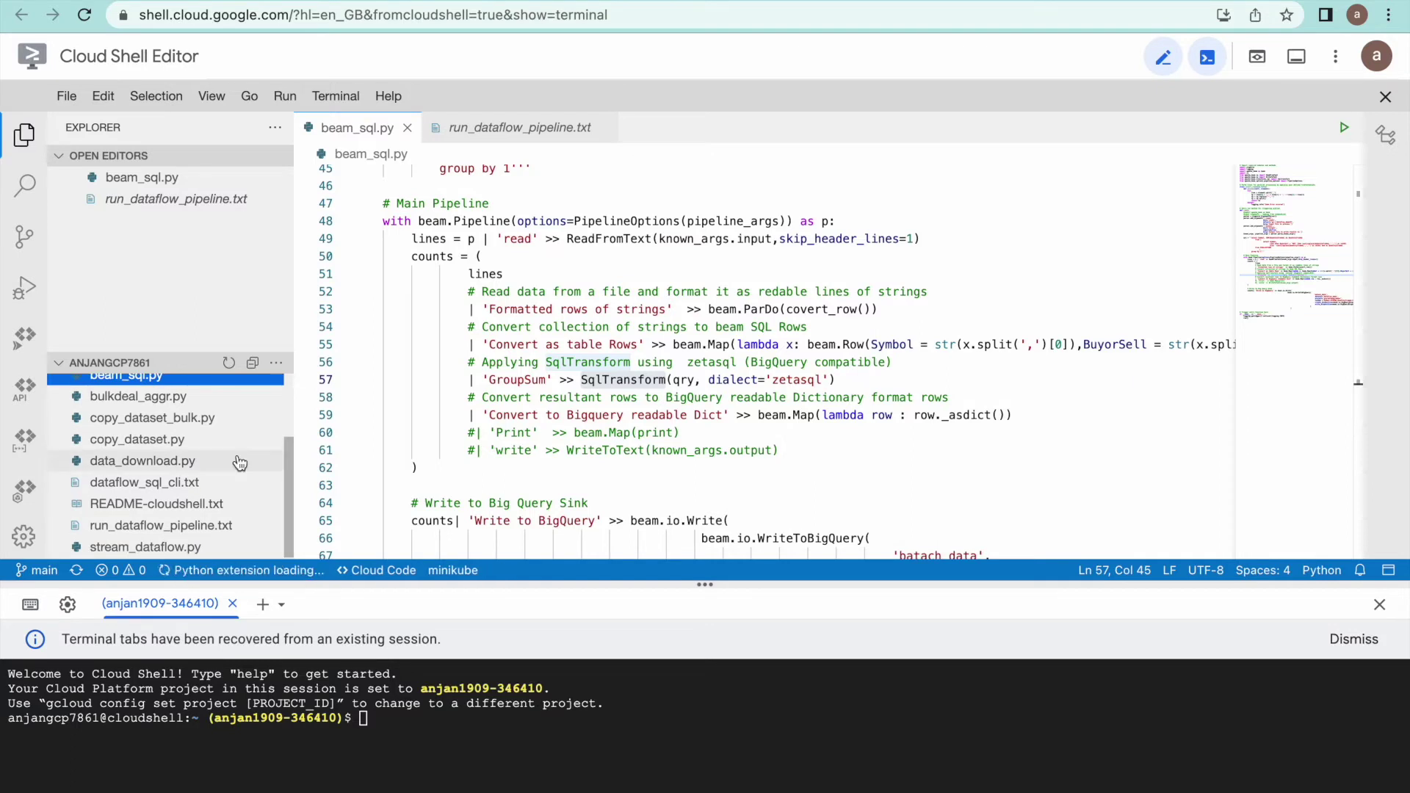
{"action": "left_click", "coordinate": [172, 485]}
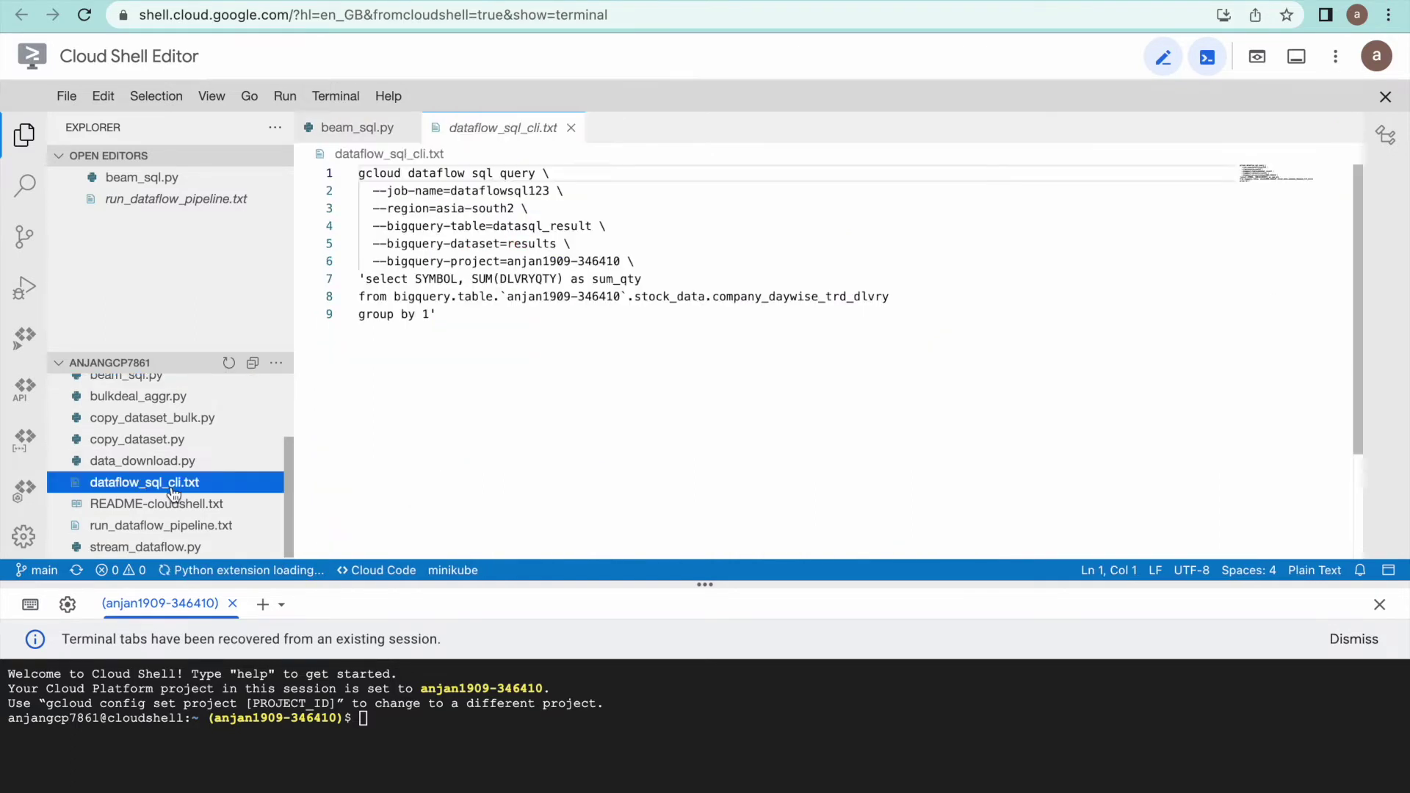
{"action": "left_click", "coordinate": [423, 314]}
{"action": "left_click_drag", "start_coordinate": [409, 303], "coordinate": [366, 279]}
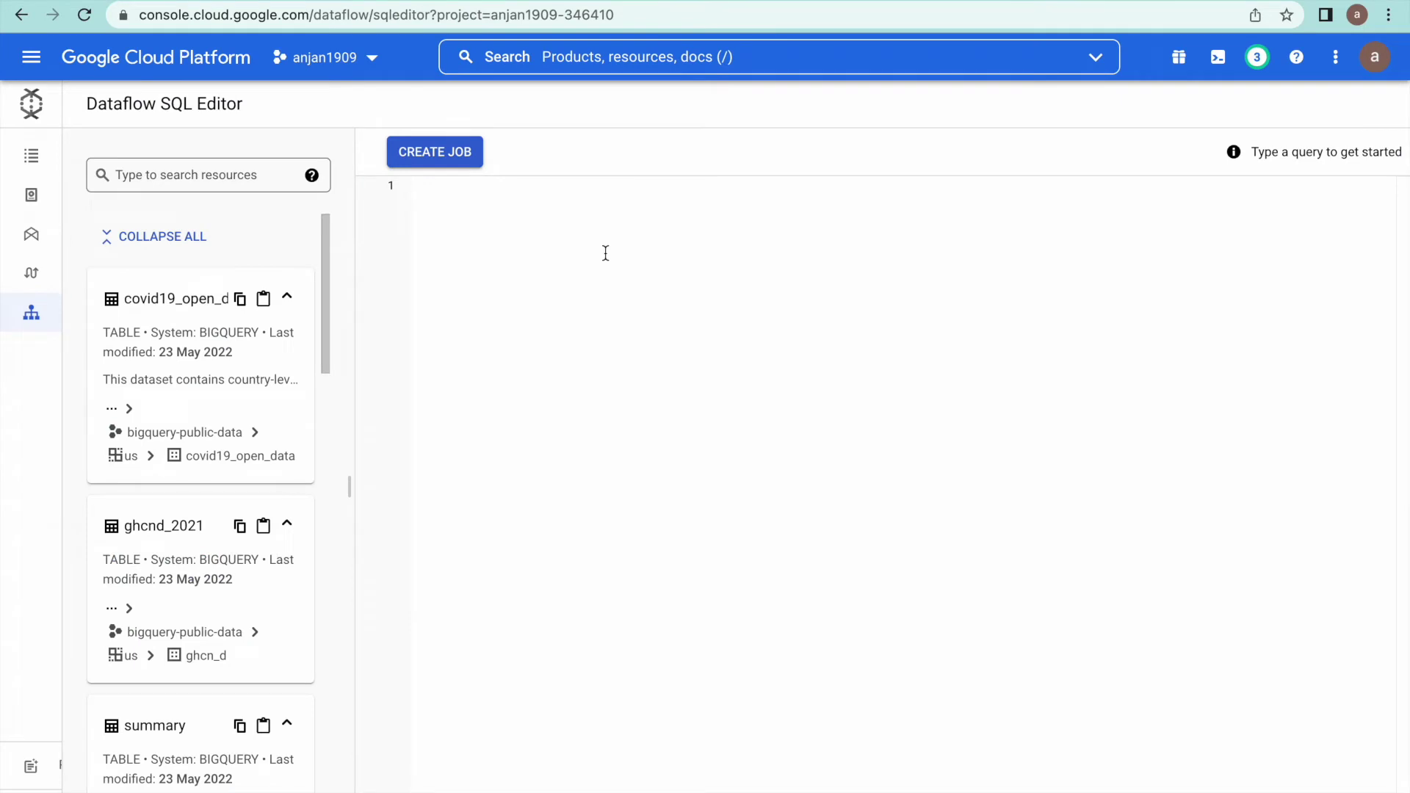
{"action": "key", "text": "ctrl+v"}
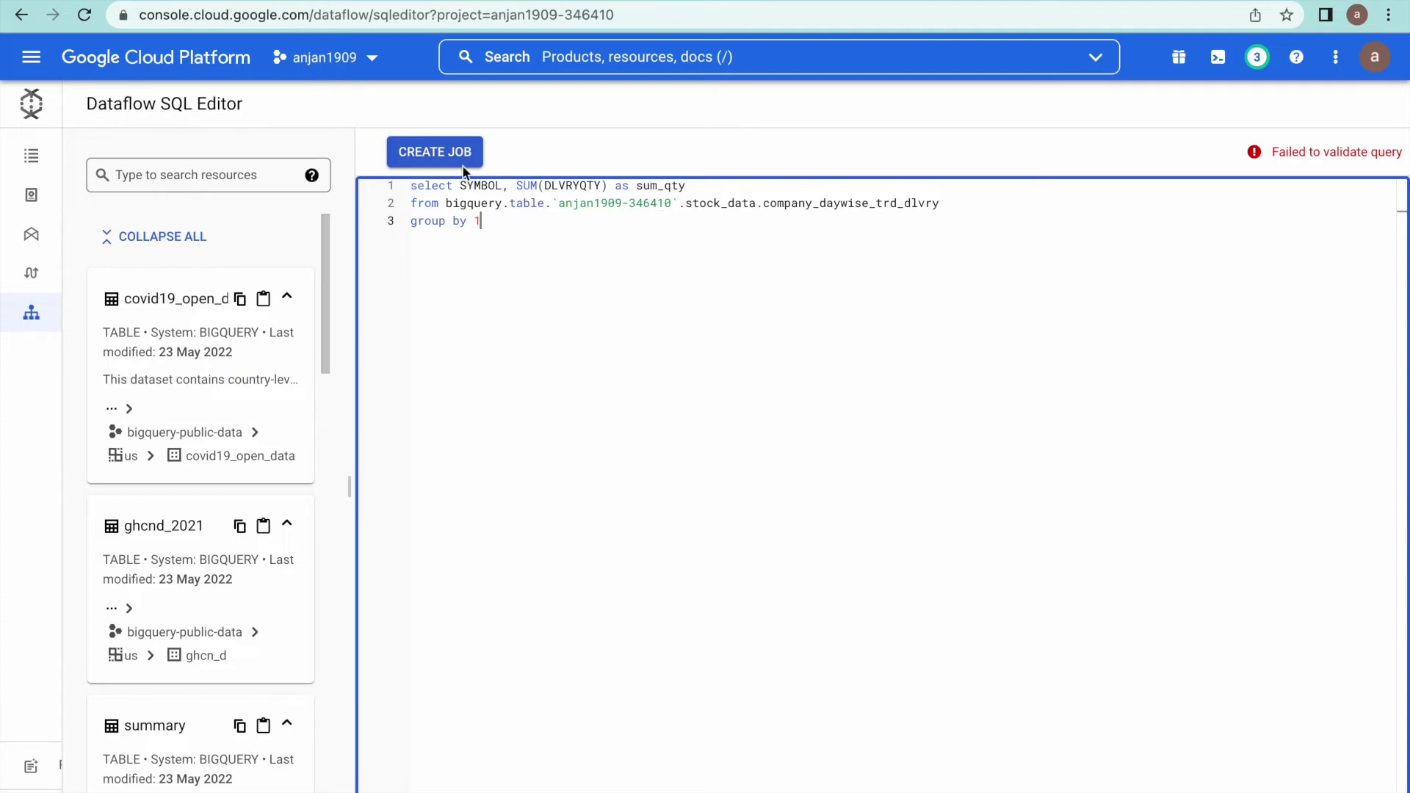
Start creating a Dataflow job from the query and set its regional endpoint to asia-south2 (Delhi).
{"action": "left_click", "coordinate": [436, 154]}
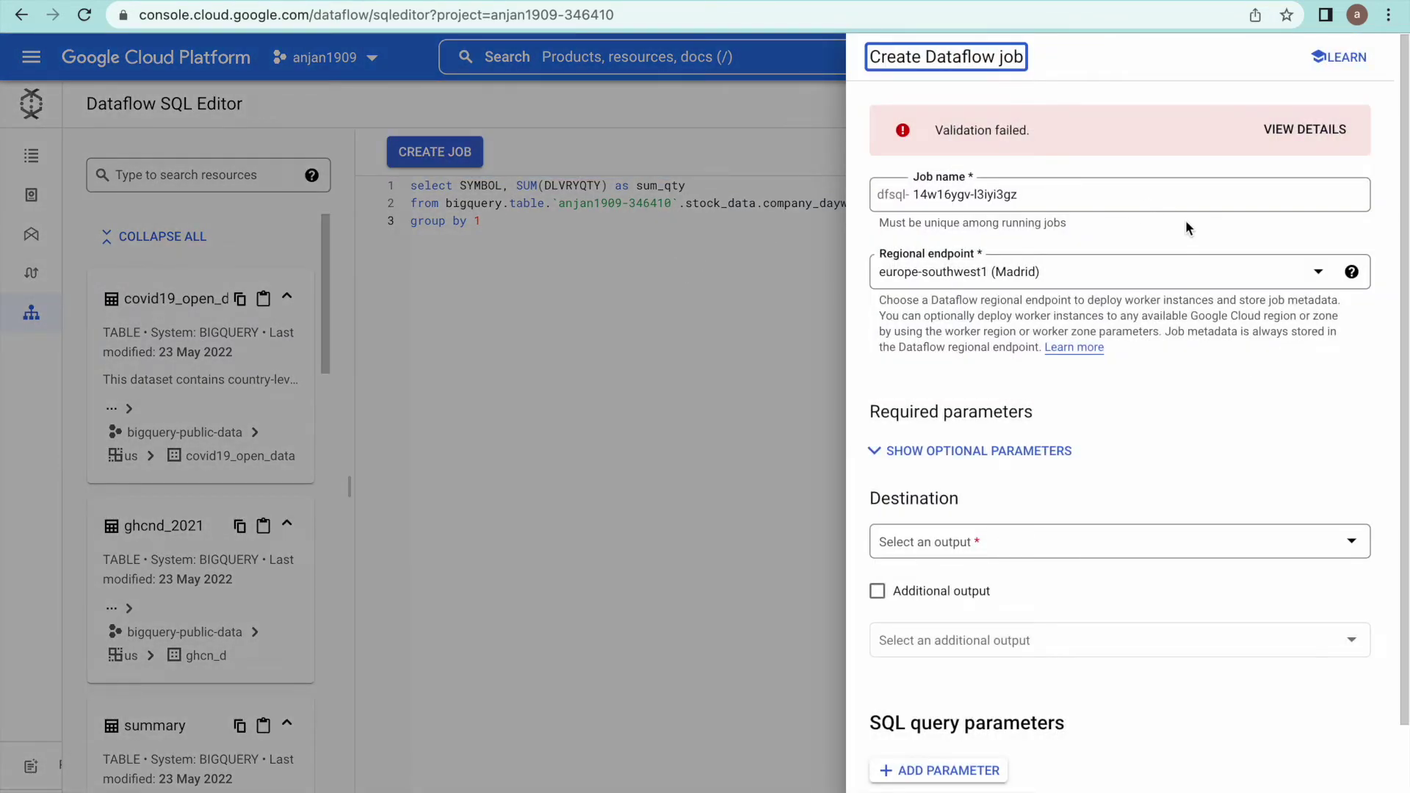
{"action": "left_click", "coordinate": [1088, 280]}
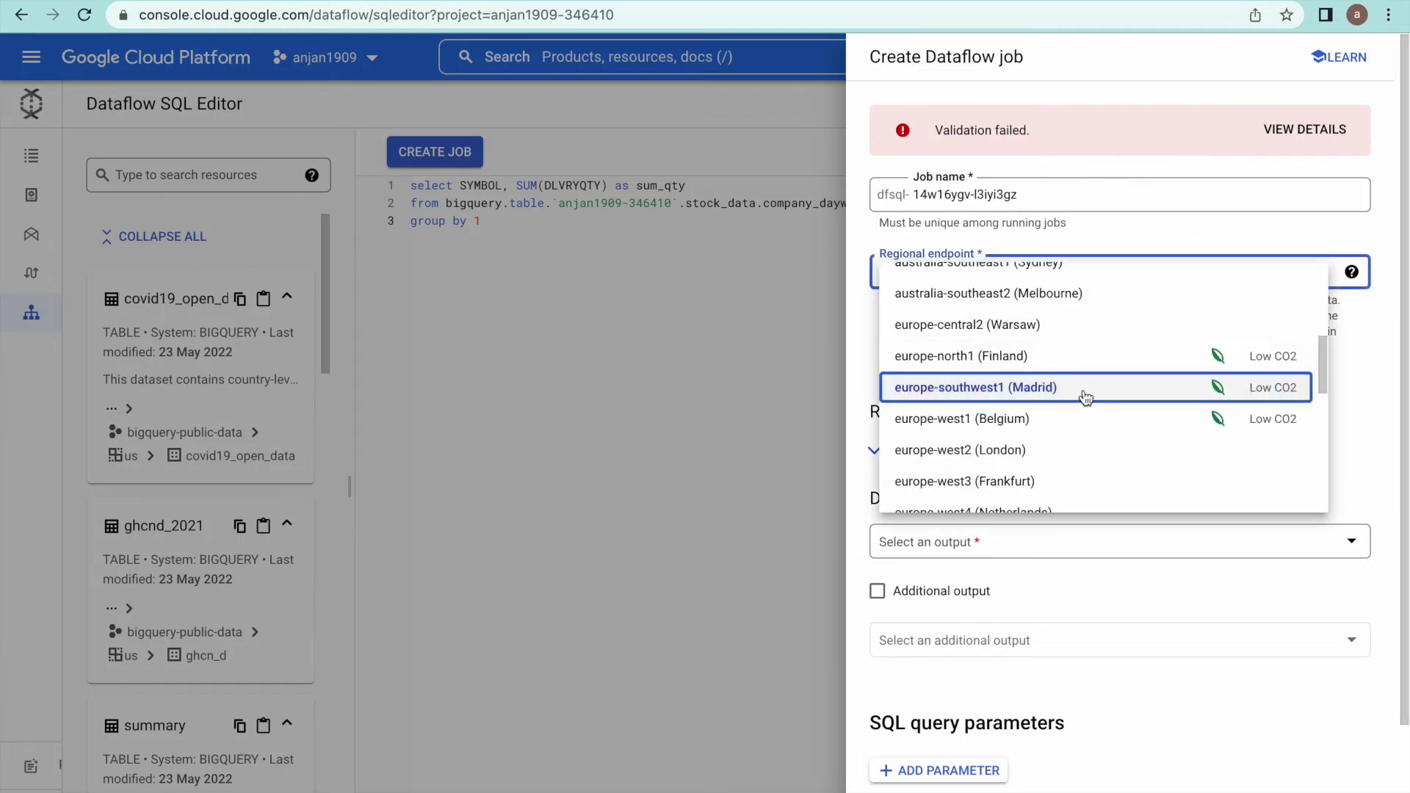
{"action": "scroll", "coordinate": [1085, 397], "scroll_direction": "down", "scroll_amount": 2}
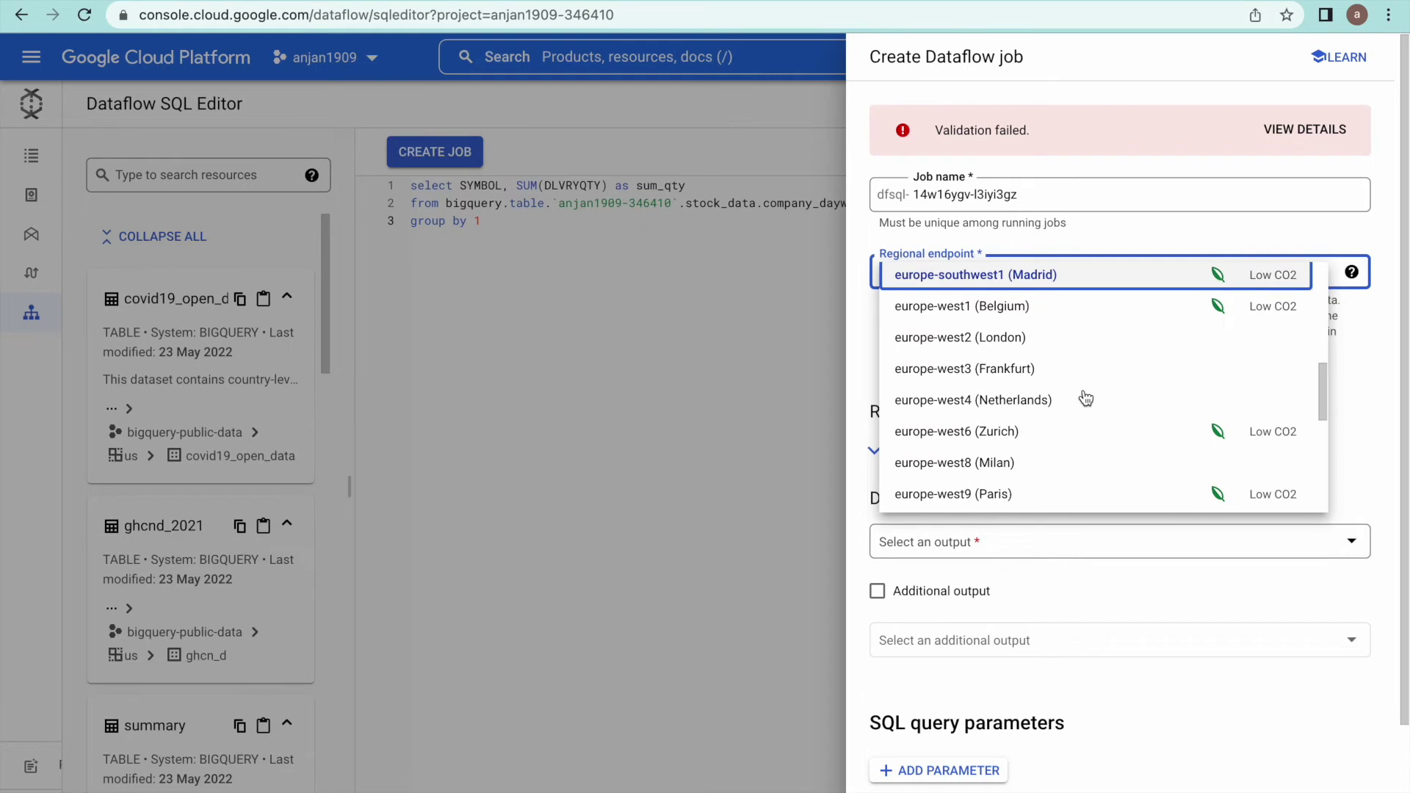
{"action": "scroll", "coordinate": [1086, 397], "scroll_direction": "down", "scroll_amount": 5}
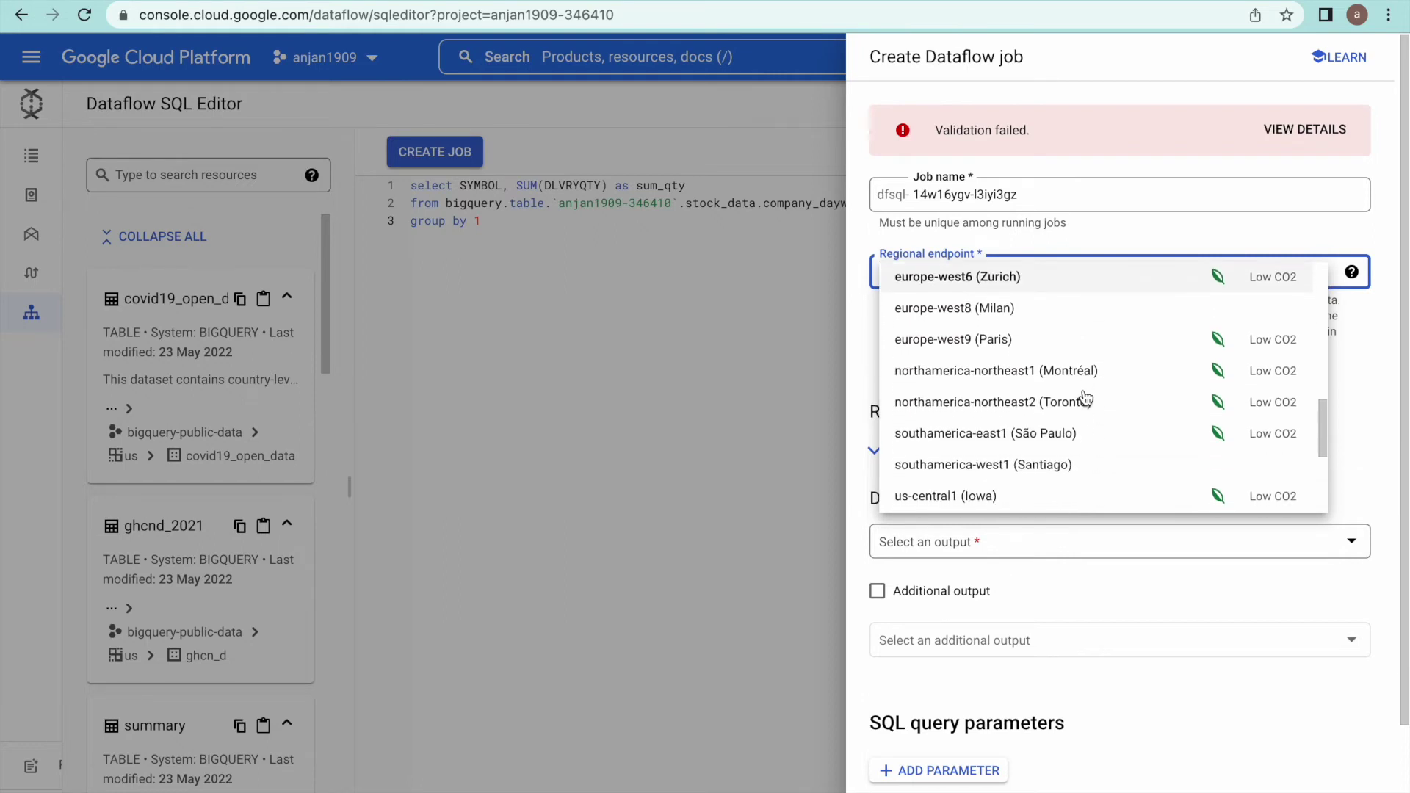
{"action": "scroll", "coordinate": [1085, 398], "scroll_direction": "down", "scroll_amount": 1}
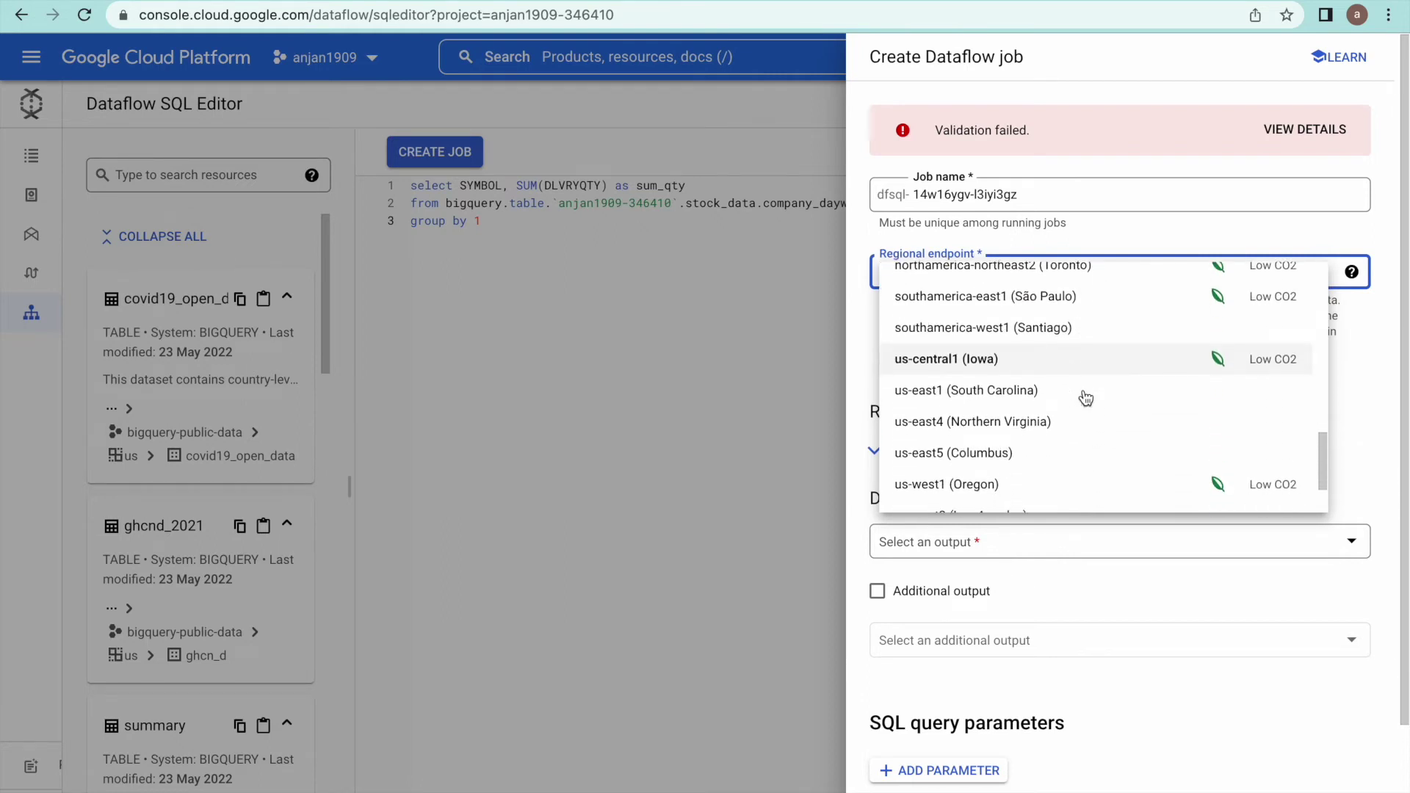
{"action": "scroll", "coordinate": [1085, 397], "scroll_direction": "down", "scroll_amount": 1}
{"action": "scroll", "coordinate": [1085, 397], "scroll_direction": "down", "scroll_amount": 2}
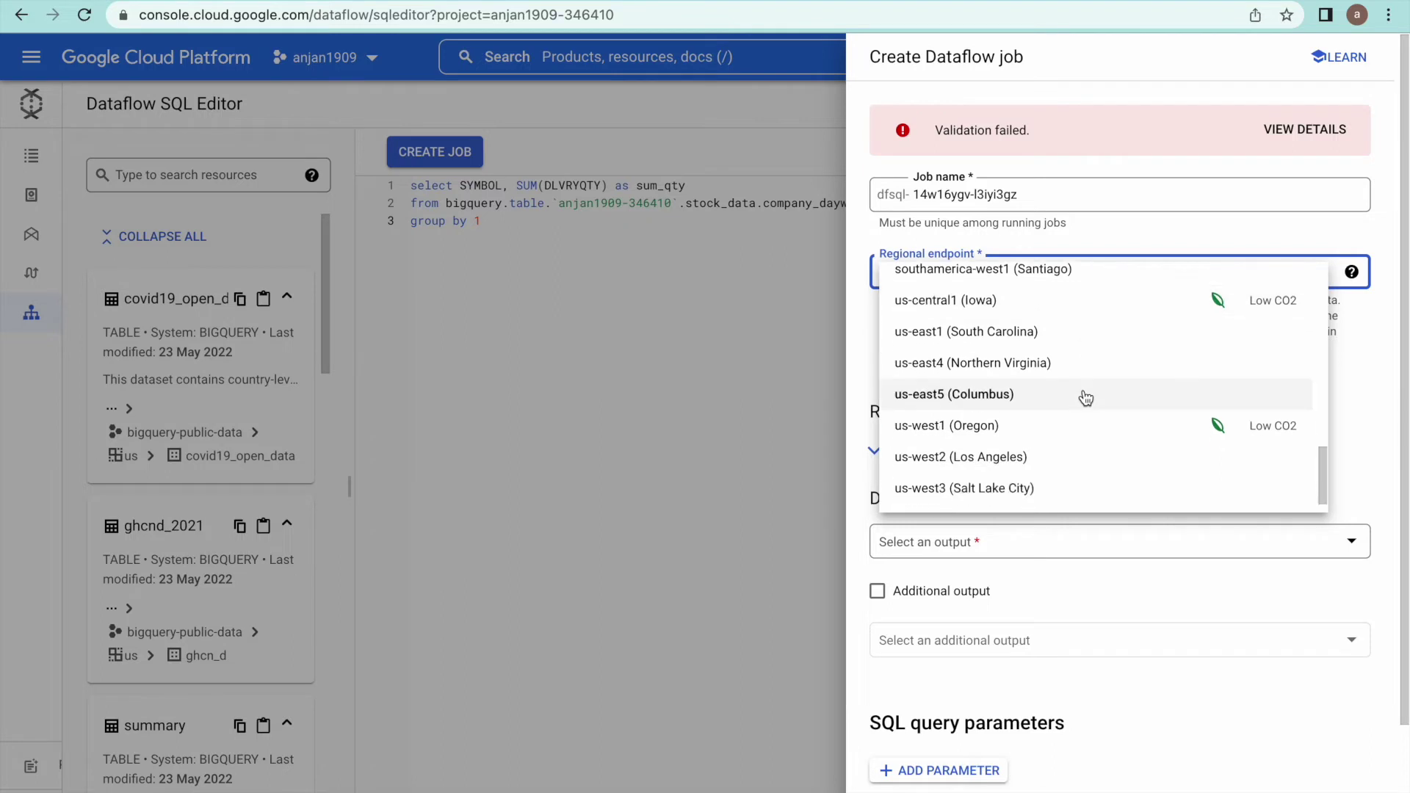
{"action": "scroll", "coordinate": [1086, 397], "scroll_direction": "down", "scroll_amount": 1}
{"action": "scroll", "coordinate": [1085, 398], "scroll_direction": "up", "scroll_amount": 10}
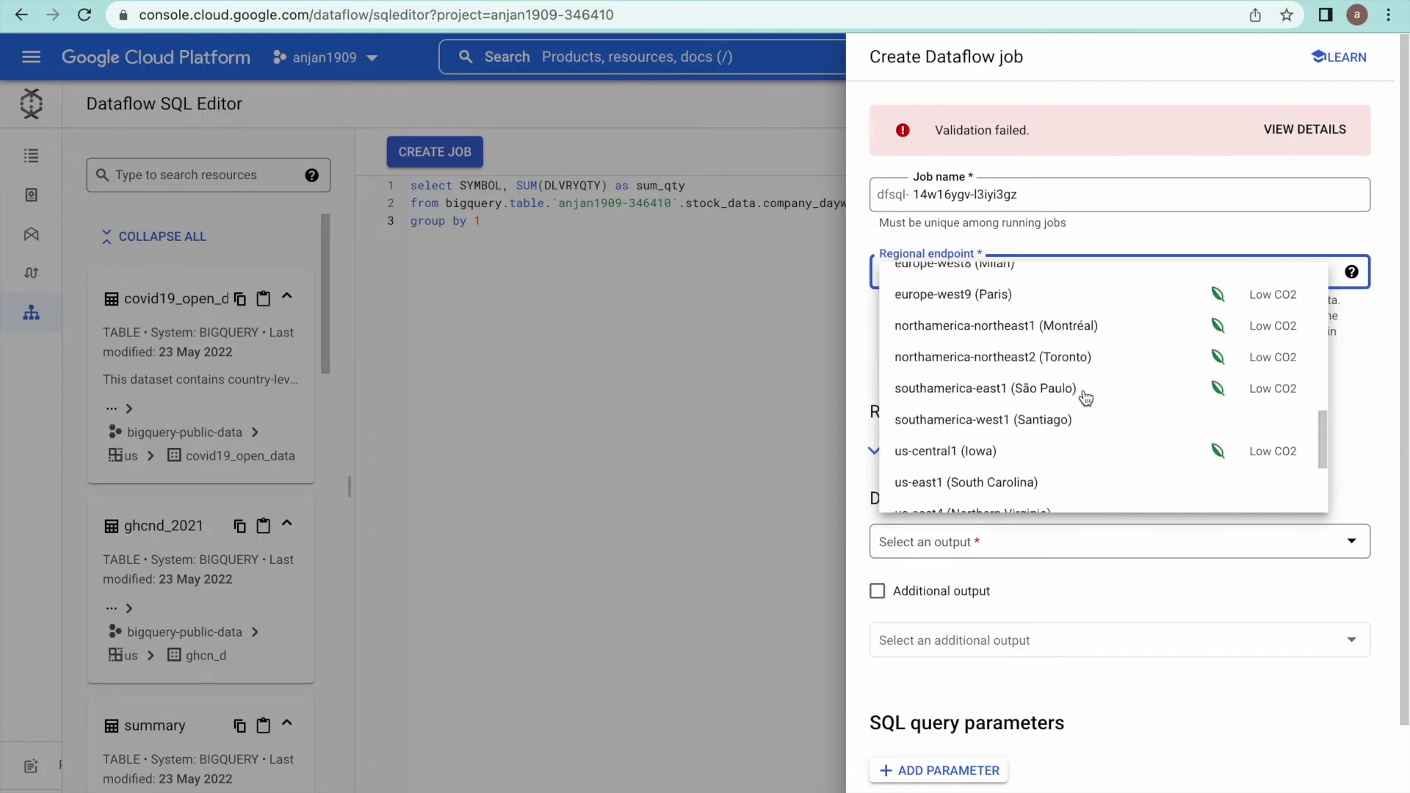
{"action": "scroll", "coordinate": [1085, 397], "scroll_direction": "up", "scroll_amount": 8}
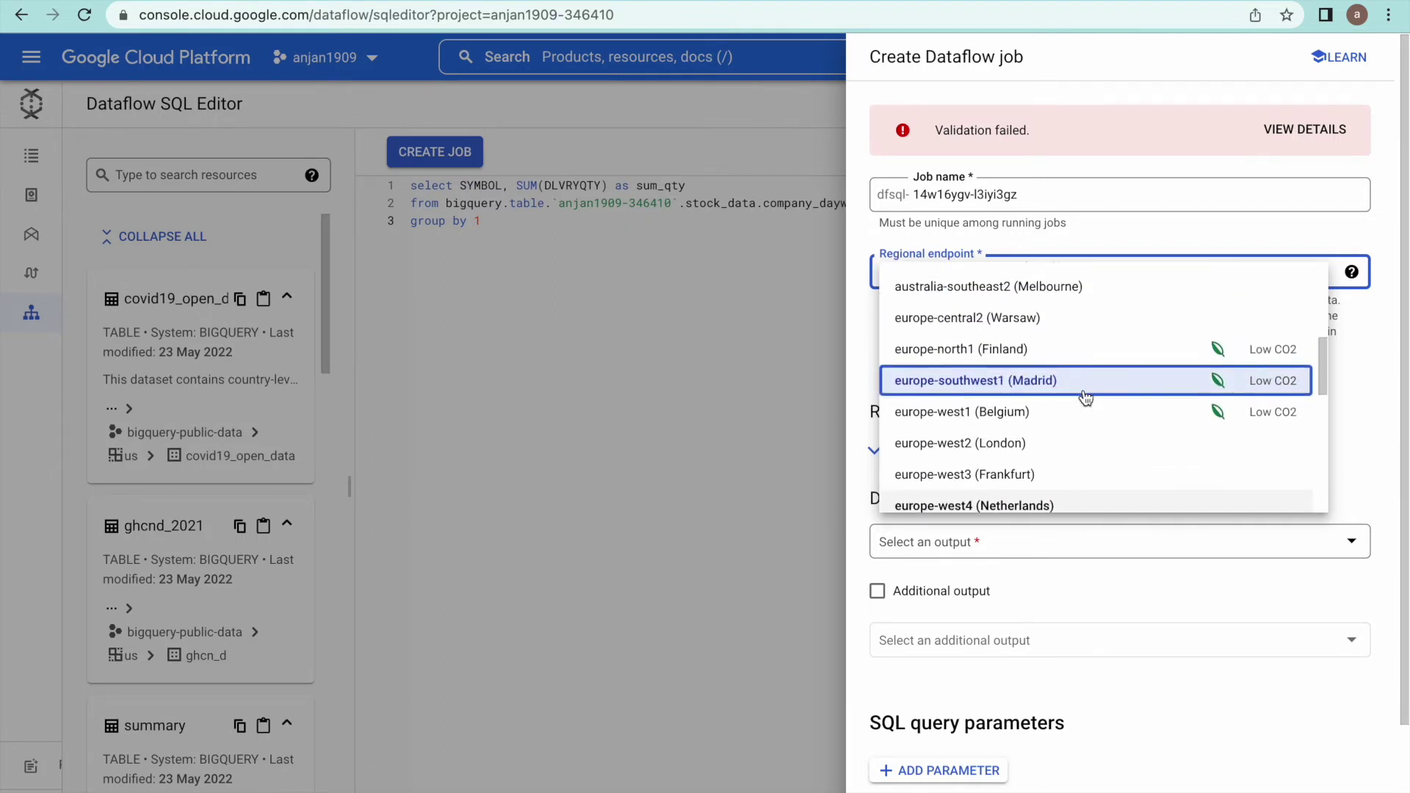
{"action": "scroll", "coordinate": [1086, 397], "scroll_direction": "up", "scroll_amount": 4}
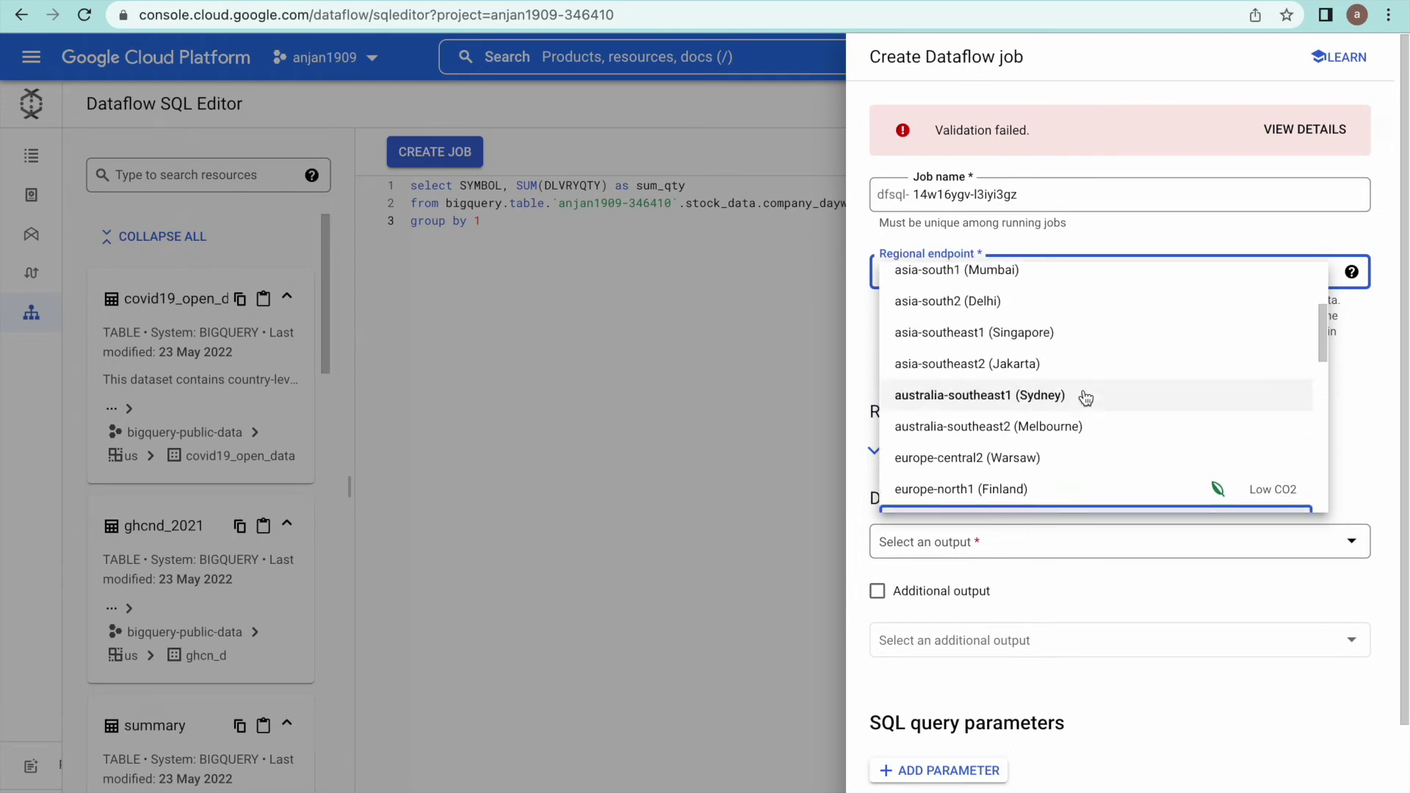
{"action": "left_click", "coordinate": [1046, 371]}
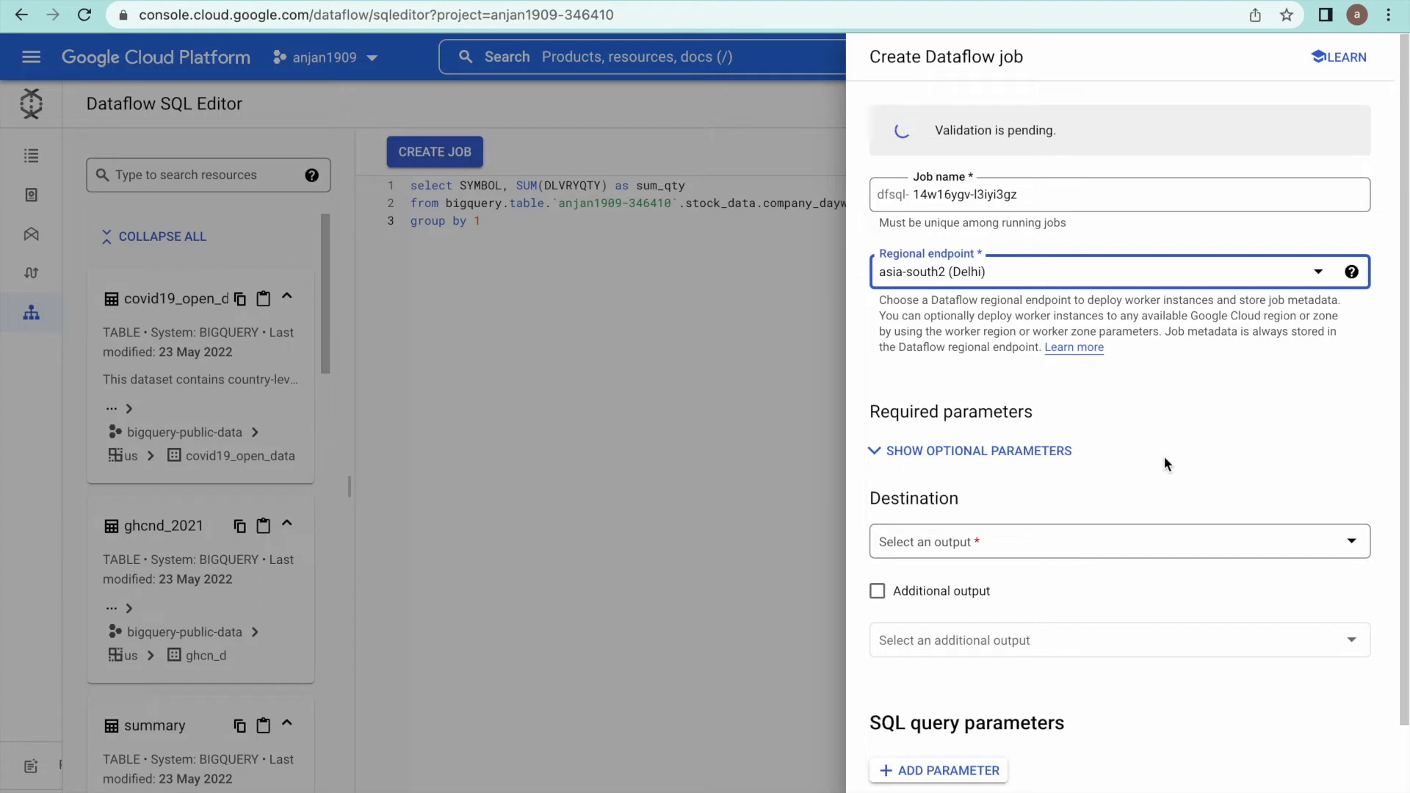
Set the job's destination to BigQuery, with the data set results and the table agg_results.
{"action": "left_click", "coordinate": [1022, 543]}
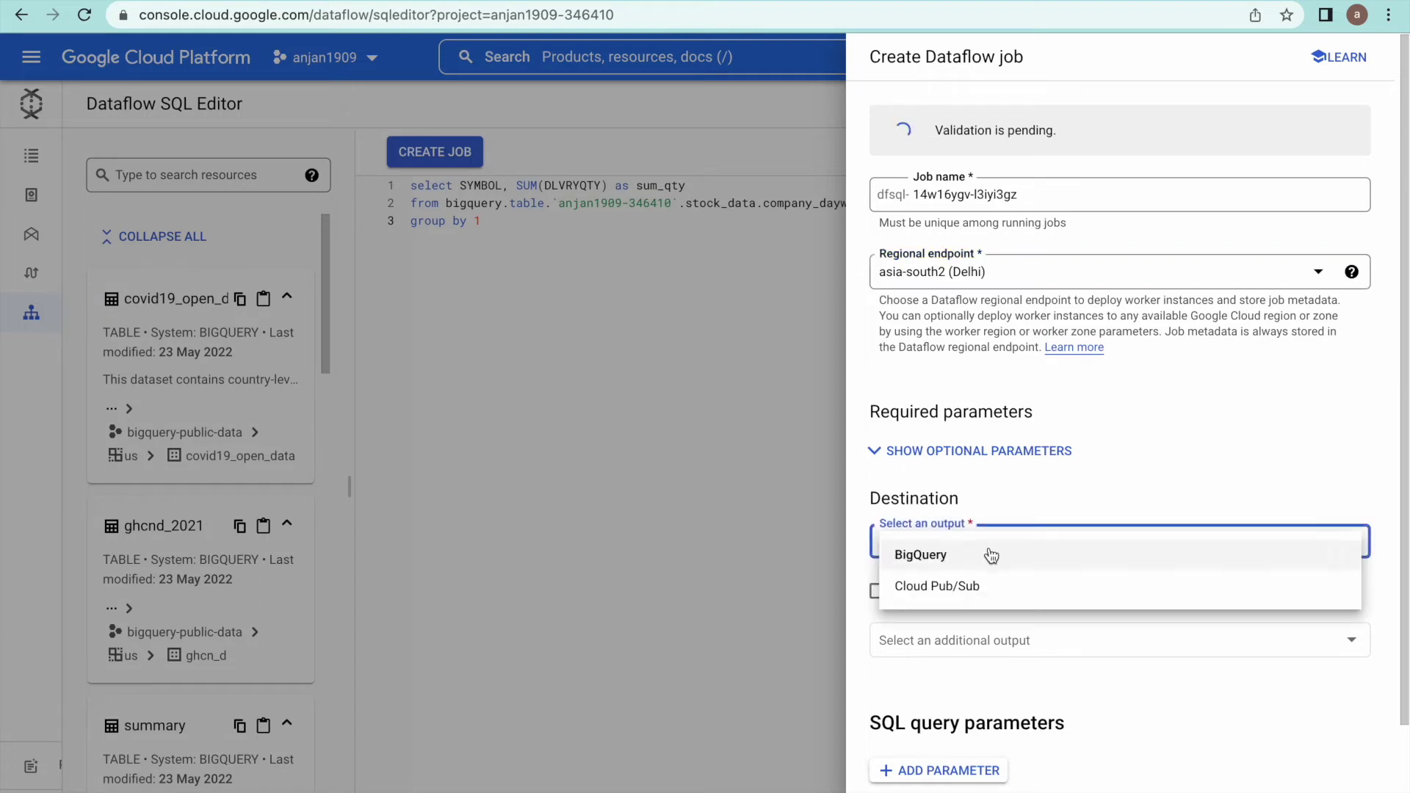
{"action": "left_click", "coordinate": [949, 556]}
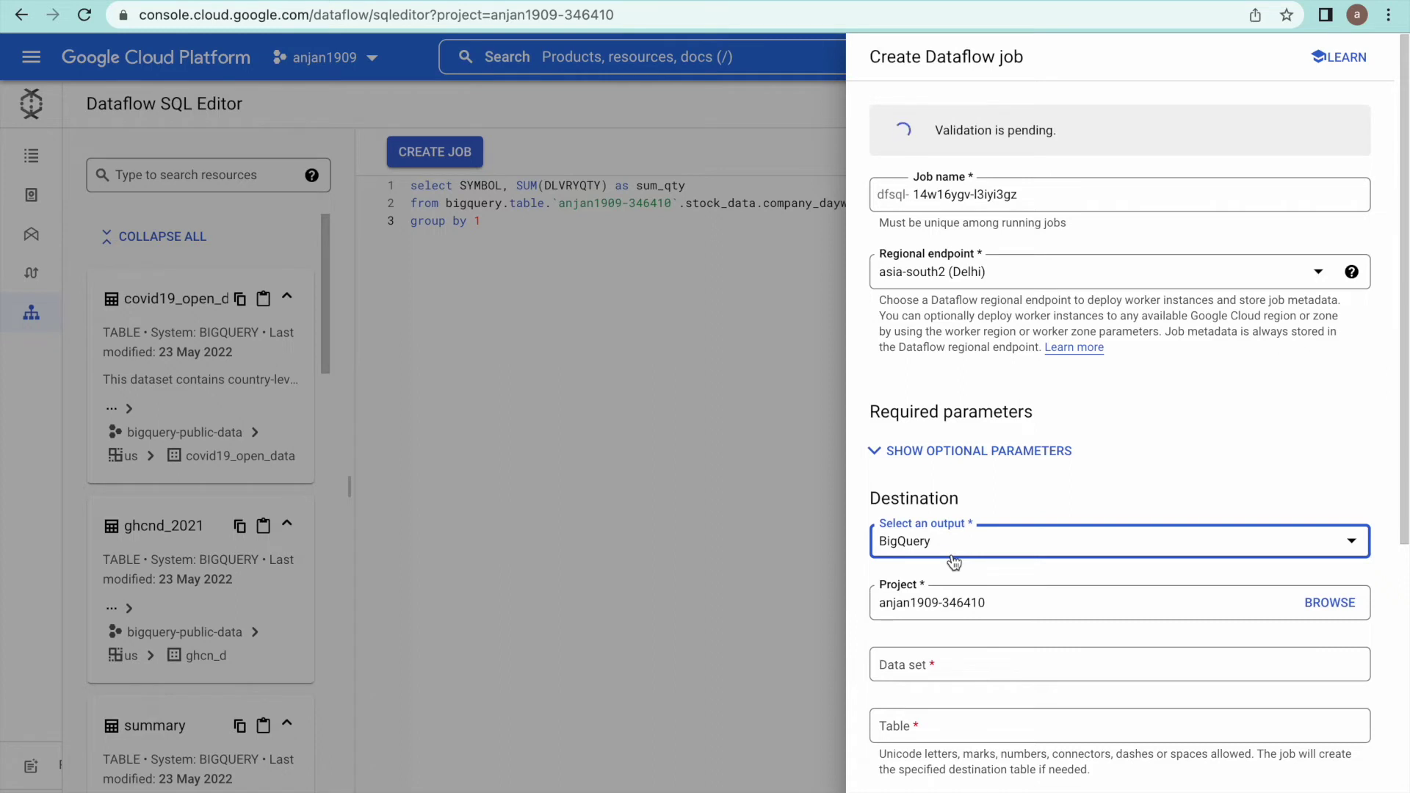
{"action": "left_click", "coordinate": [934, 668]}
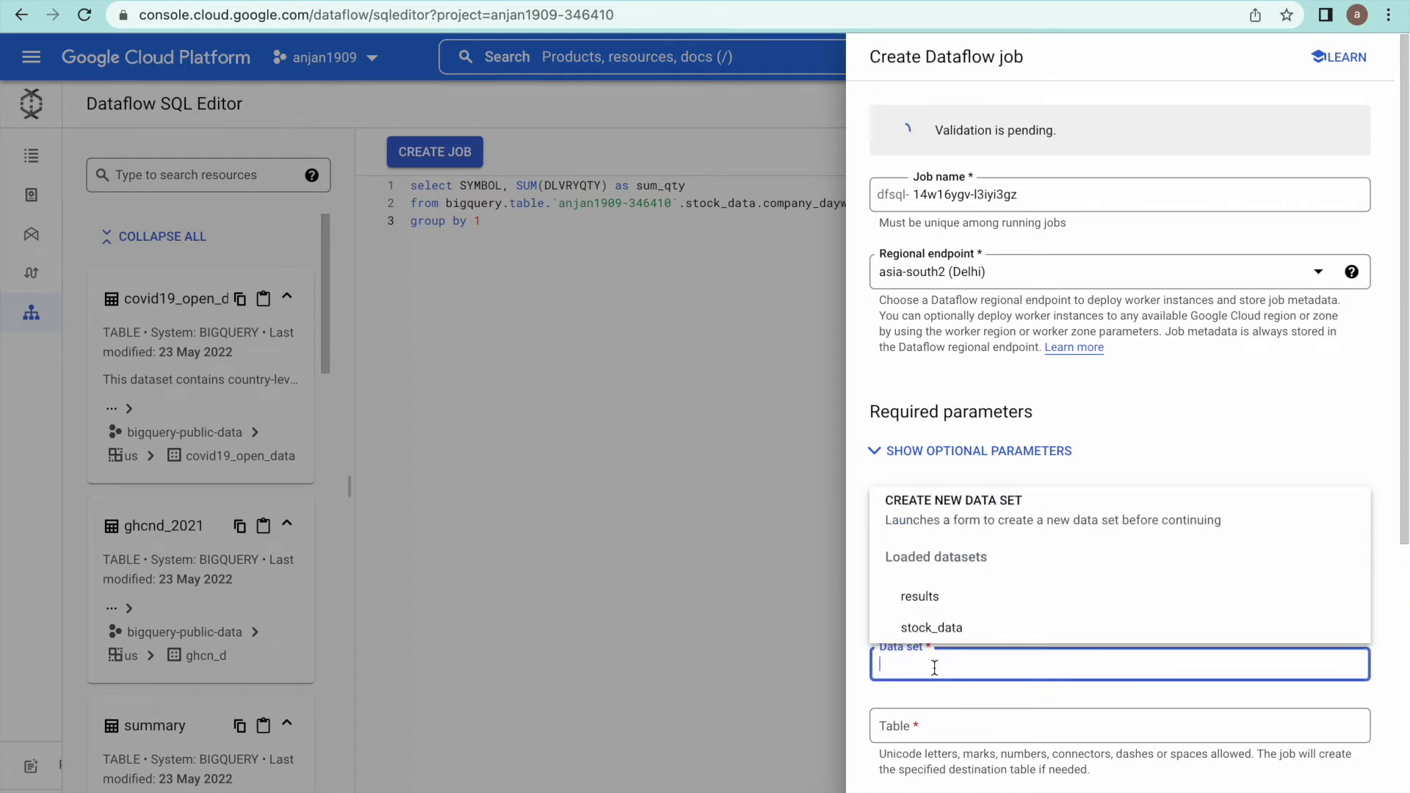
{"action": "left_click", "coordinate": [924, 604]}
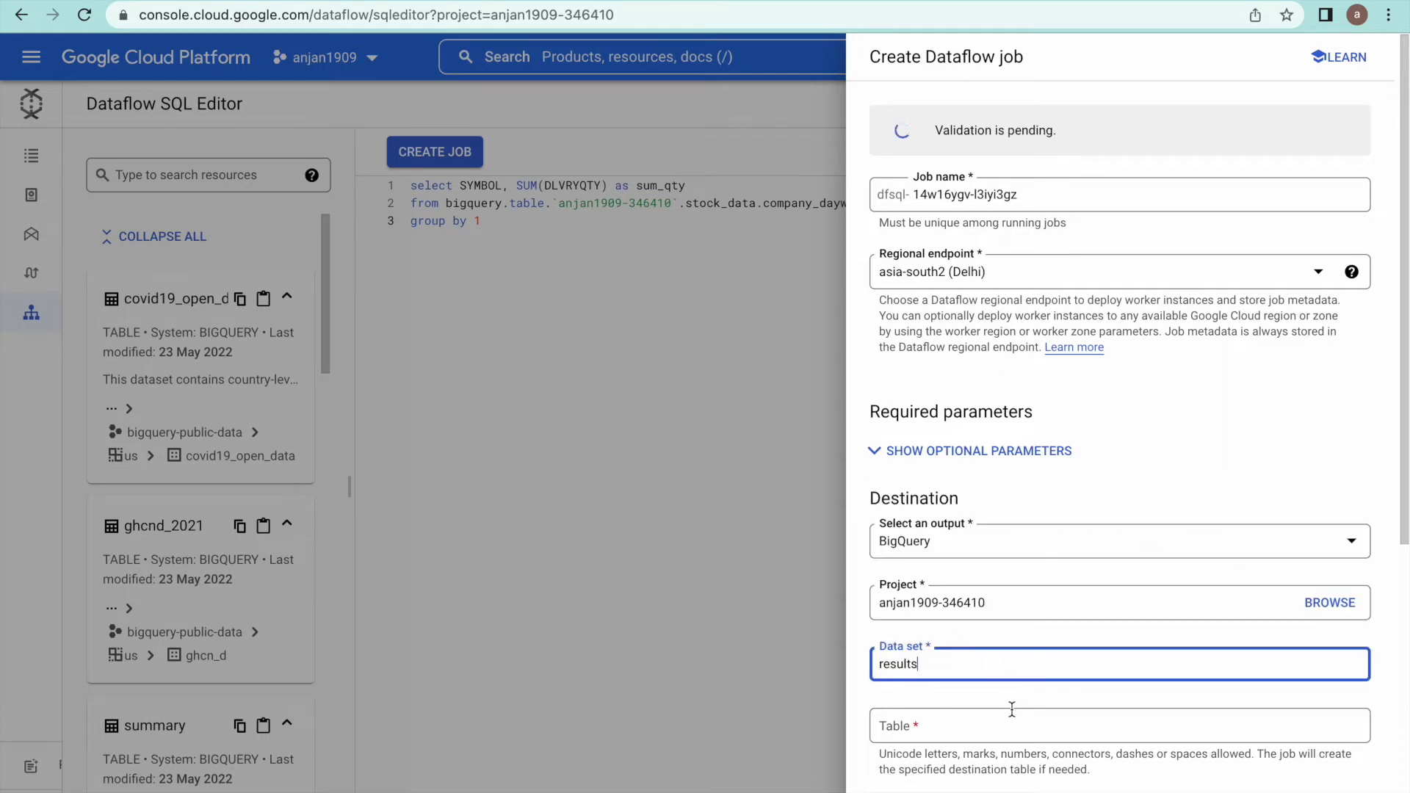
{"action": "left_click", "coordinate": [954, 726]}
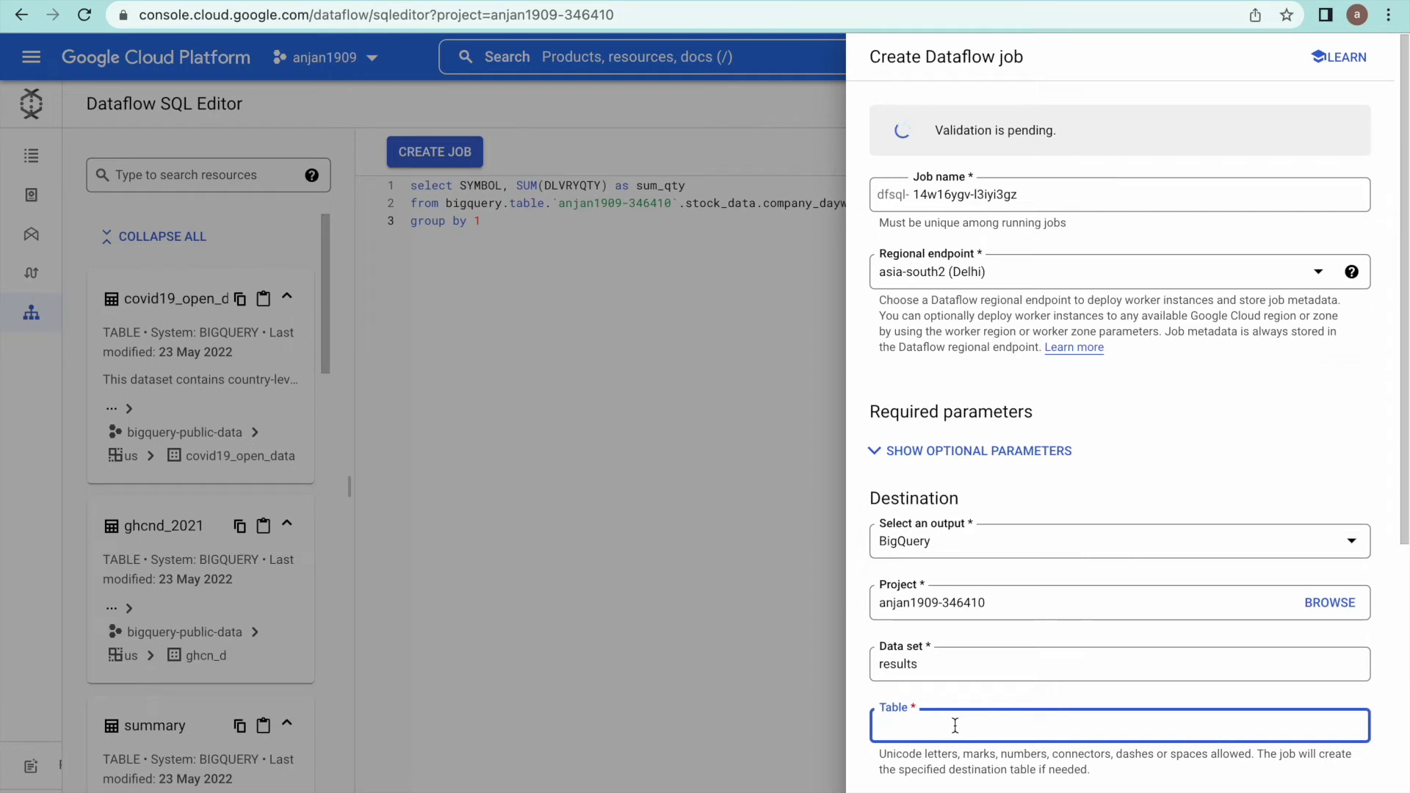
{"action": "type", "text": "agg_results"}
Set the write disposition to Overwrite table and create the Dataflow job.
{"action": "scroll", "coordinate": [1337, 463], "scroll_direction": "down", "scroll_amount": 4}
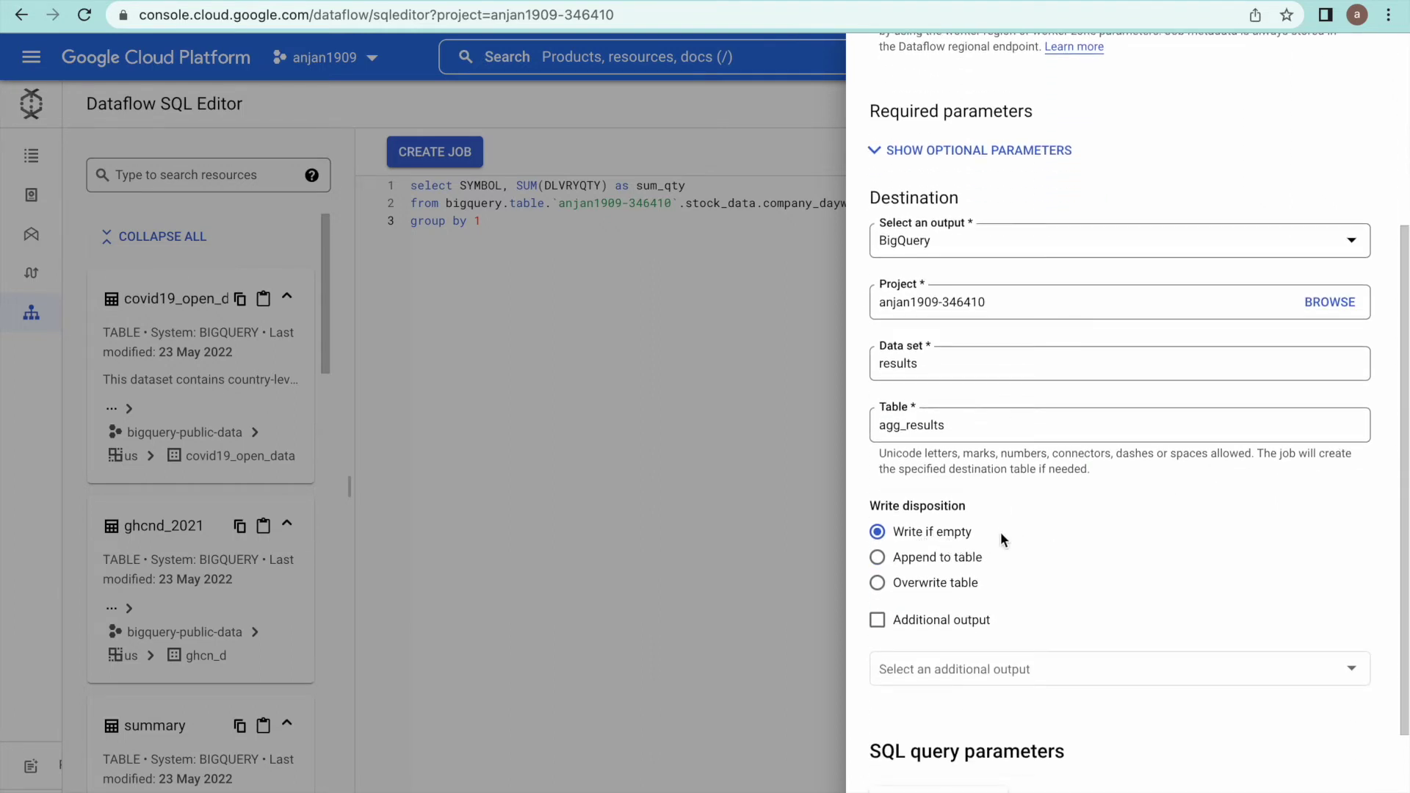
{"action": "left_click", "coordinate": [964, 585]}
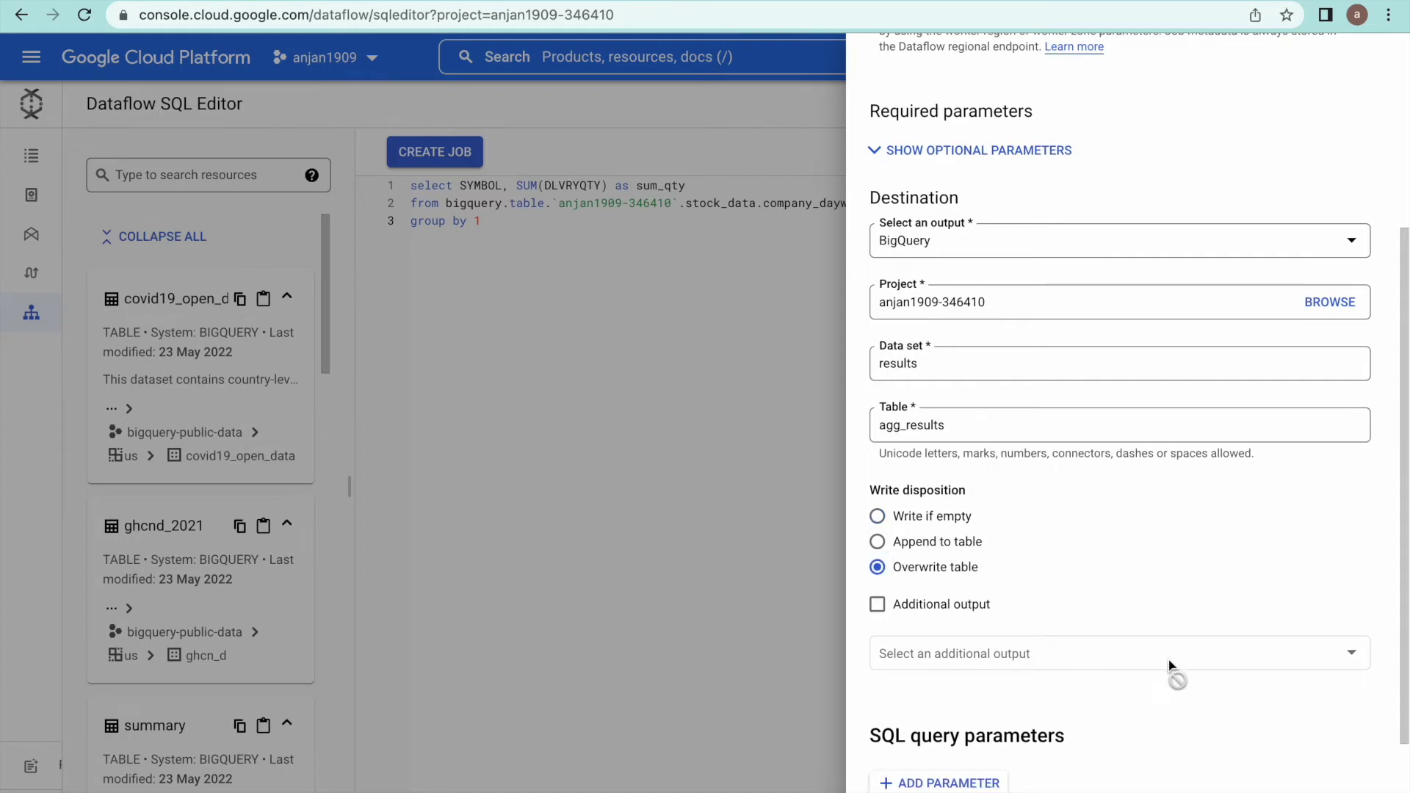
{"action": "scroll", "coordinate": [1168, 668], "scroll_direction": "down", "scroll_amount": 3}
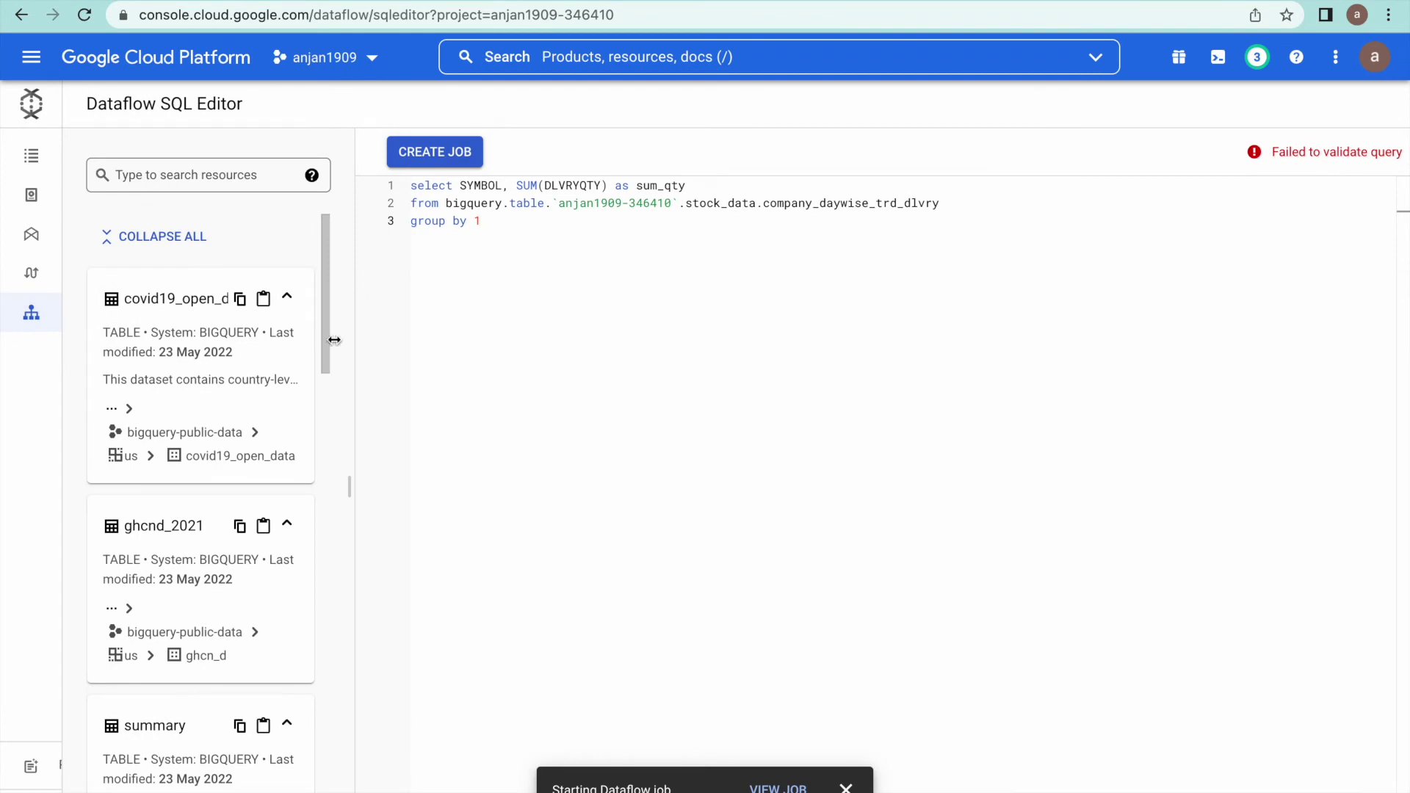
Open the newly created Dataflow job's details and dismiss the job start notification.
{"action": "mouse_move", "coordinate": [75, 164]}
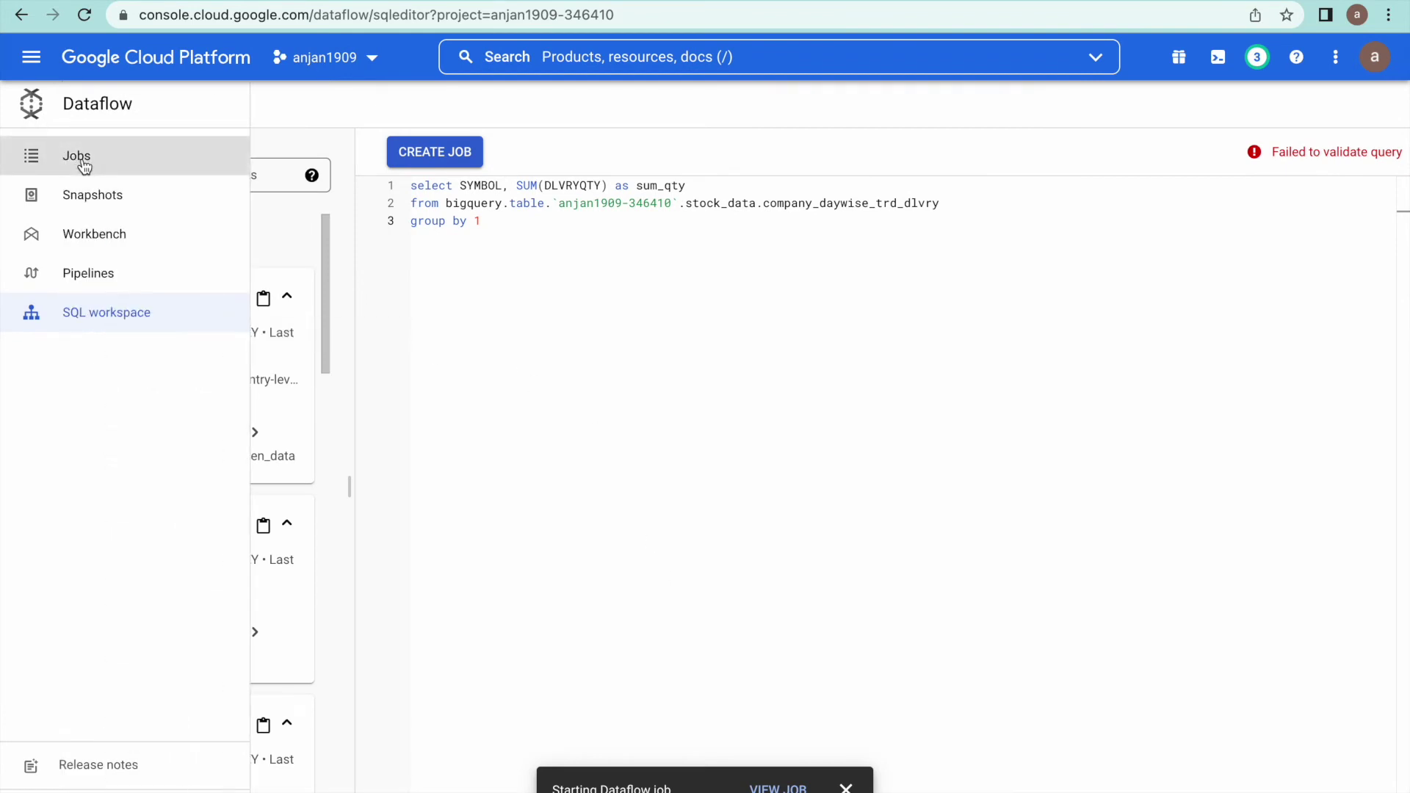
{"action": "left_click", "coordinate": [81, 162]}
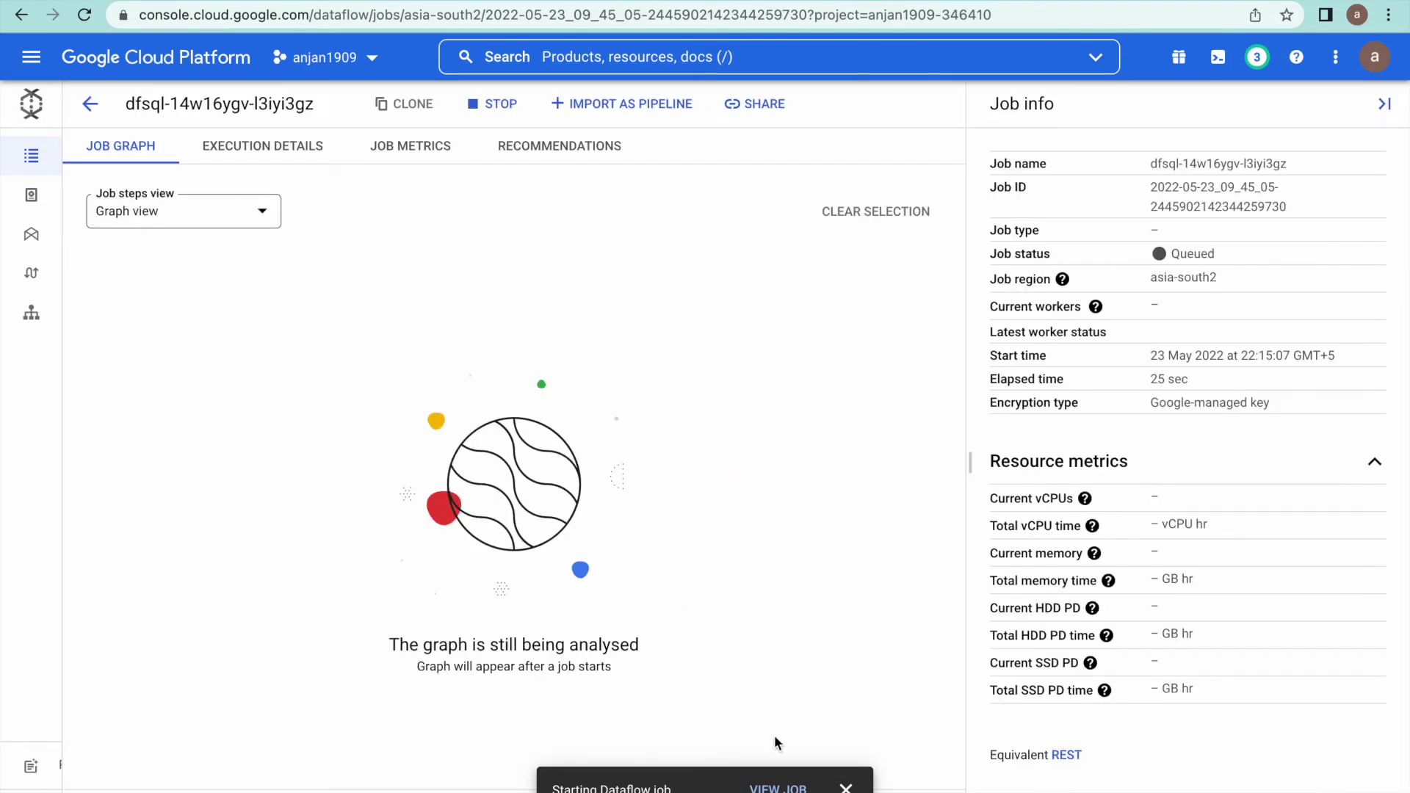
{"action": "left_click", "coordinate": [846, 788]}
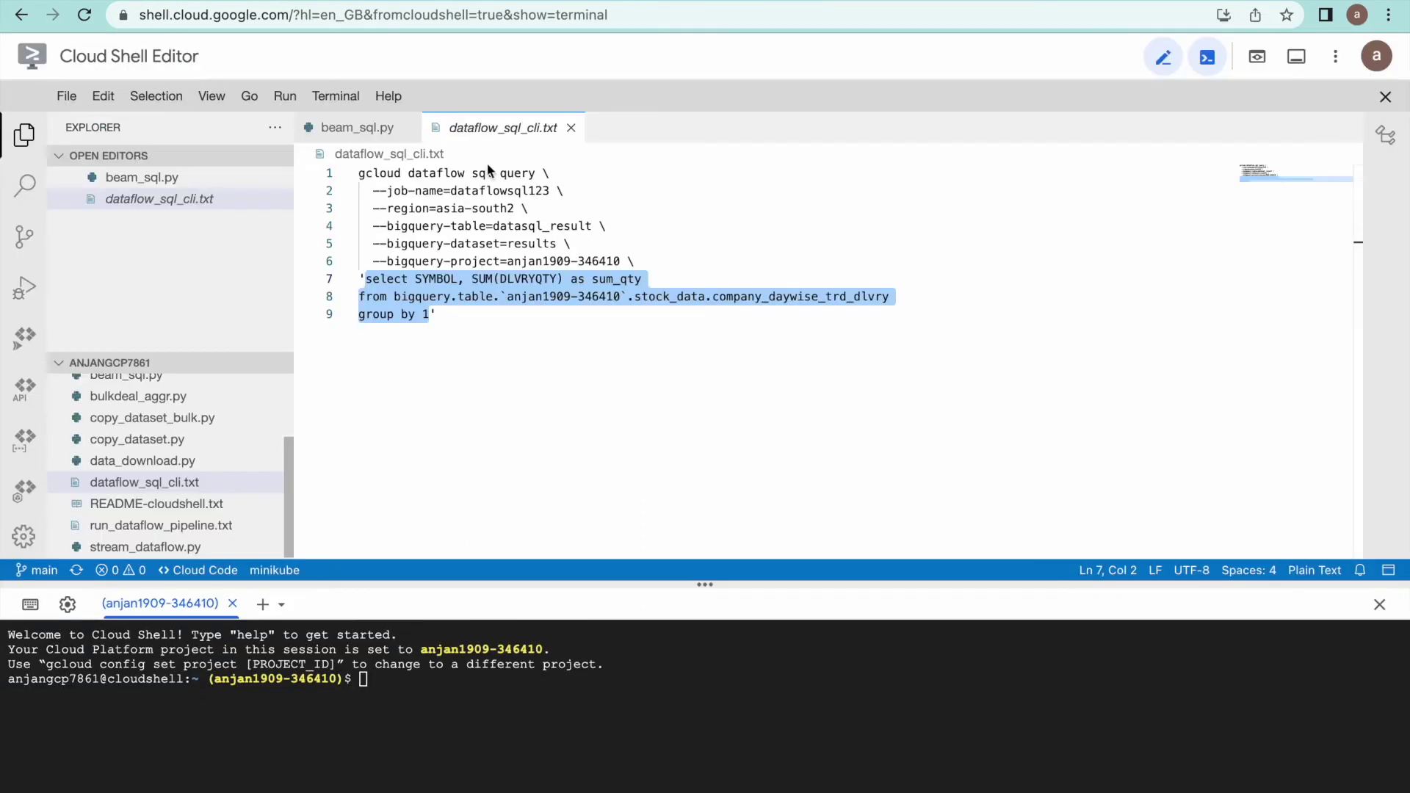
Return to the Dataflow job list and refresh it to check the new job's status.
{"action": "left_click", "coordinate": [659, 216]}
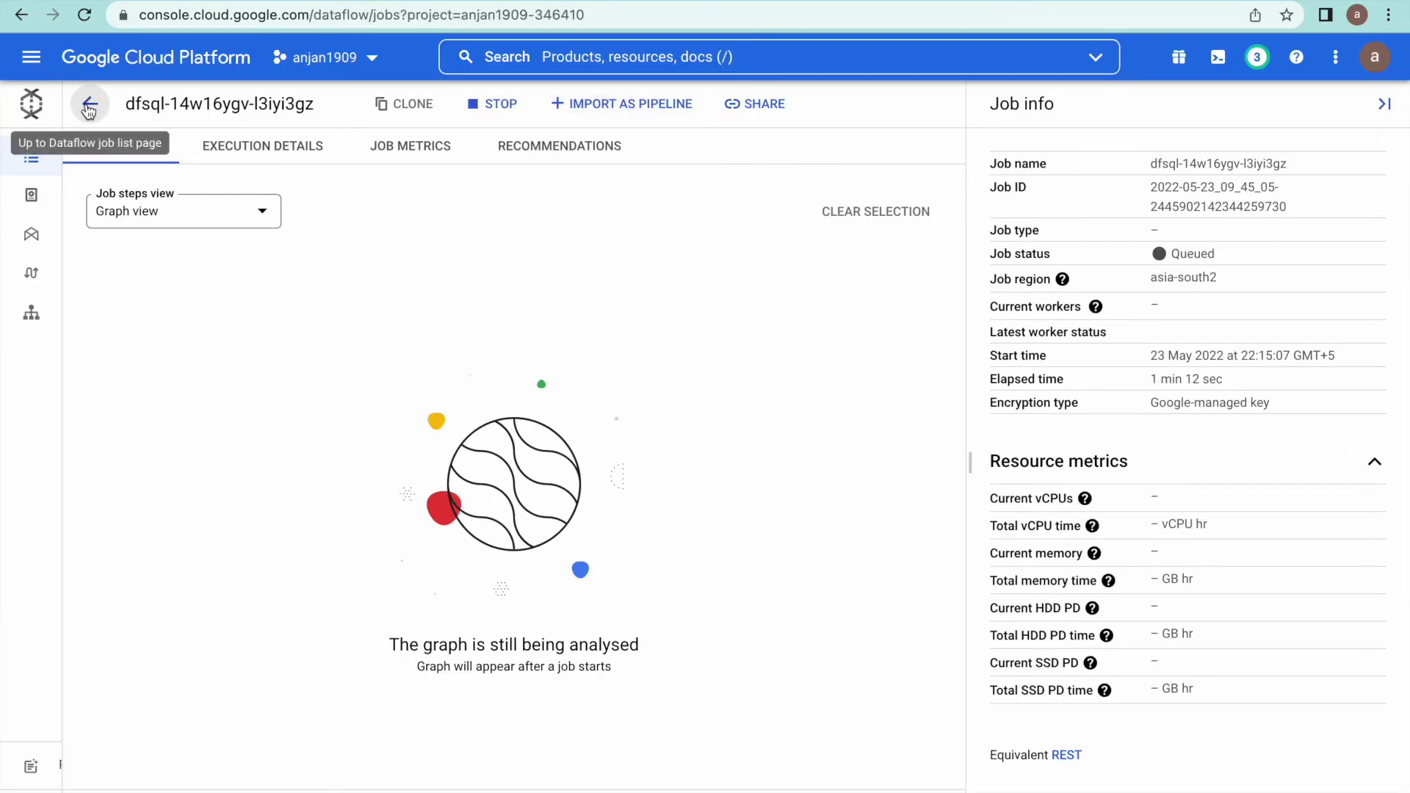
{"action": "left_click", "coordinate": [89, 104]}
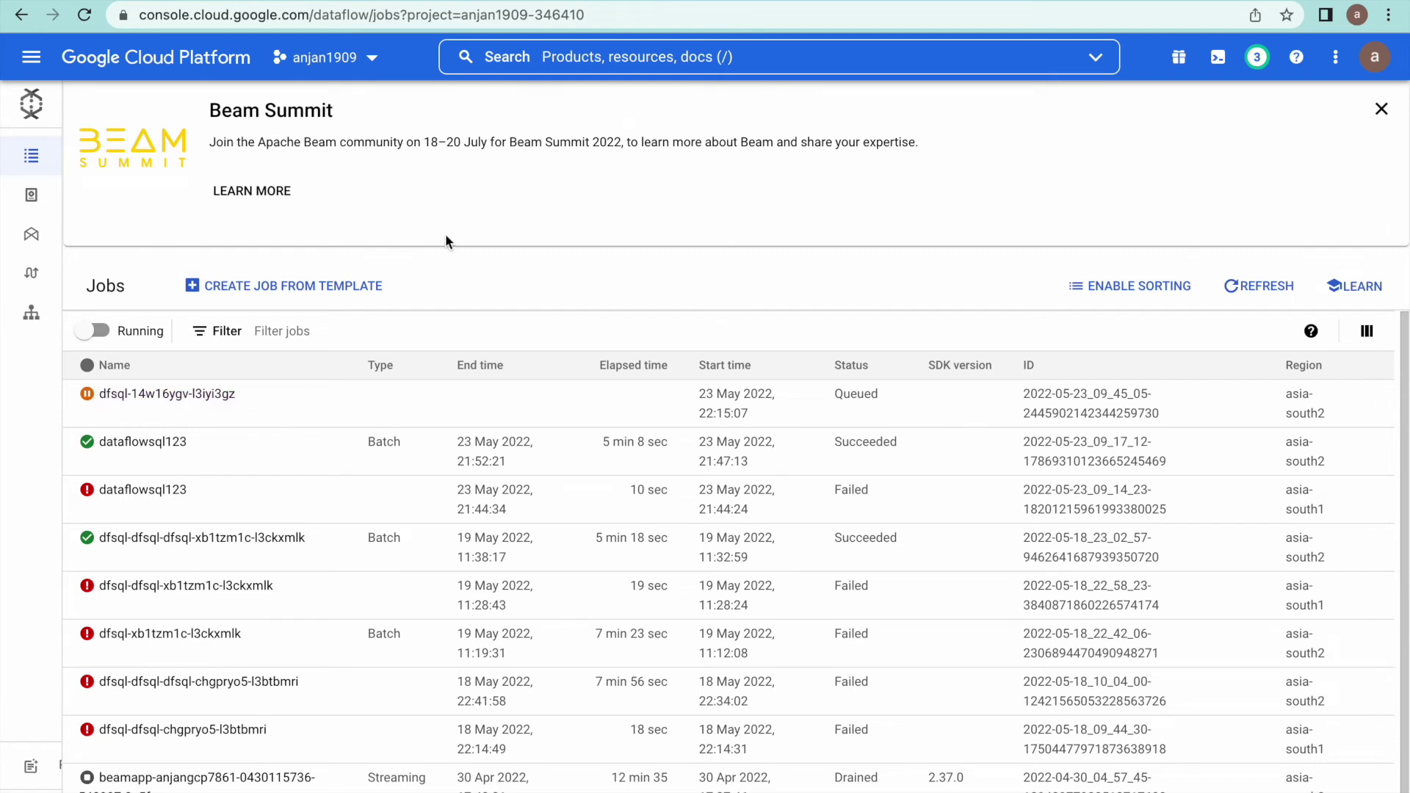
{"action": "mouse_move", "coordinate": [33, 195]}
{"action": "left_click", "coordinate": [1258, 286]}
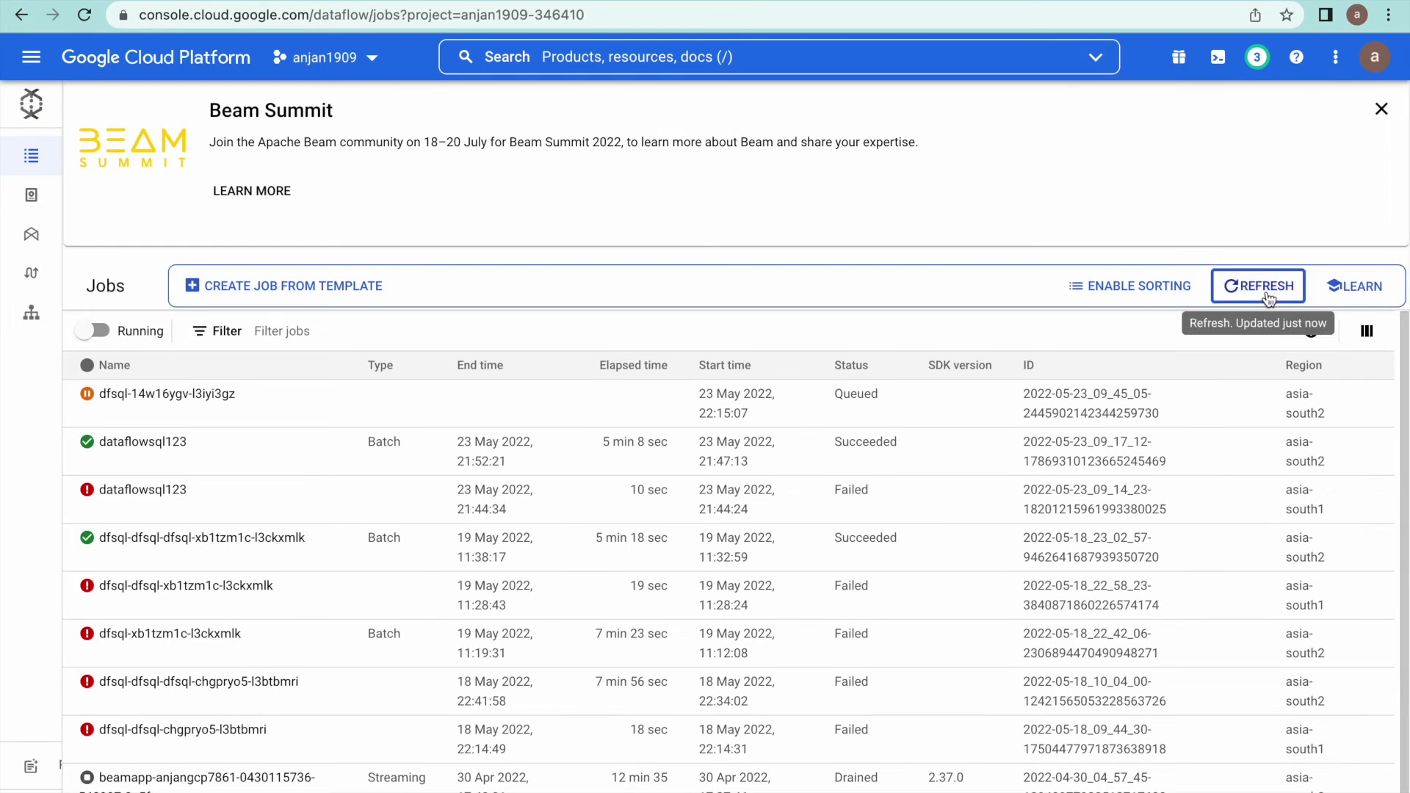
{"action": "left_click", "coordinate": [1249, 293]}
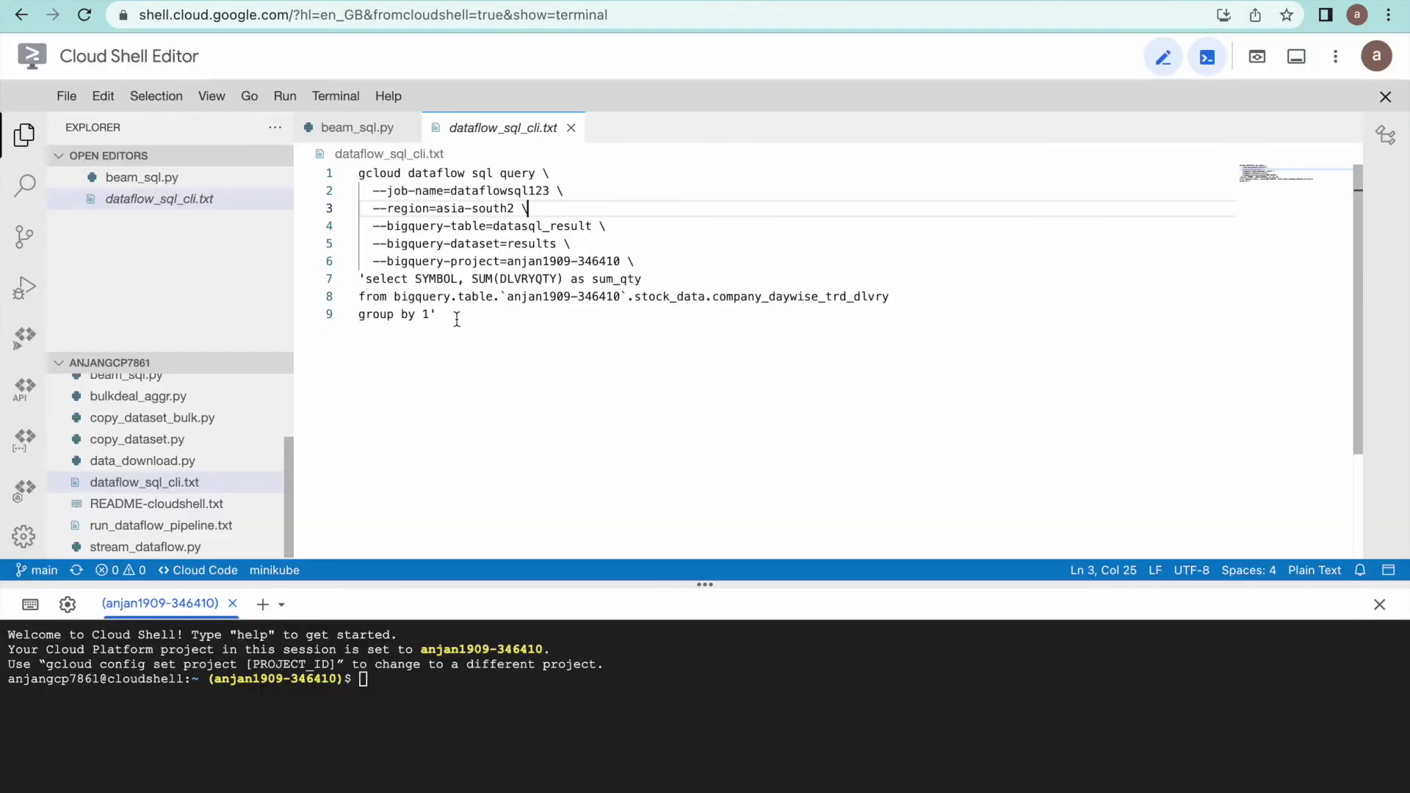
Copy the whole gcloud dataflow sql query command from dataflow_sql_cli.txt and run it in the Cloud Shell terminal.
{"action": "left_click_drag", "start_coordinate": [447, 315], "coordinate": [360, 174]}
{"action": "key", "text": "ctrl+c"}
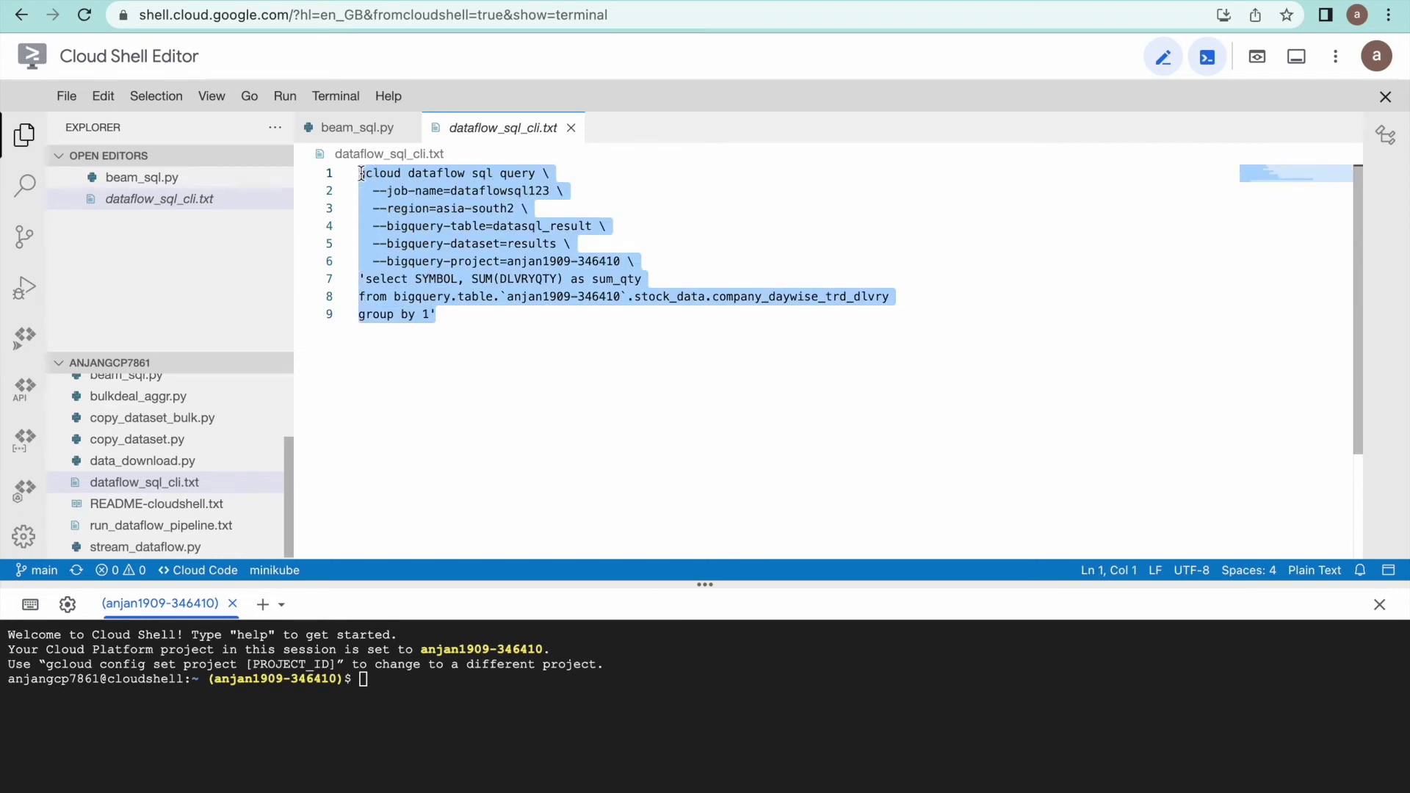
{"action": "left_click", "coordinate": [405, 677]}
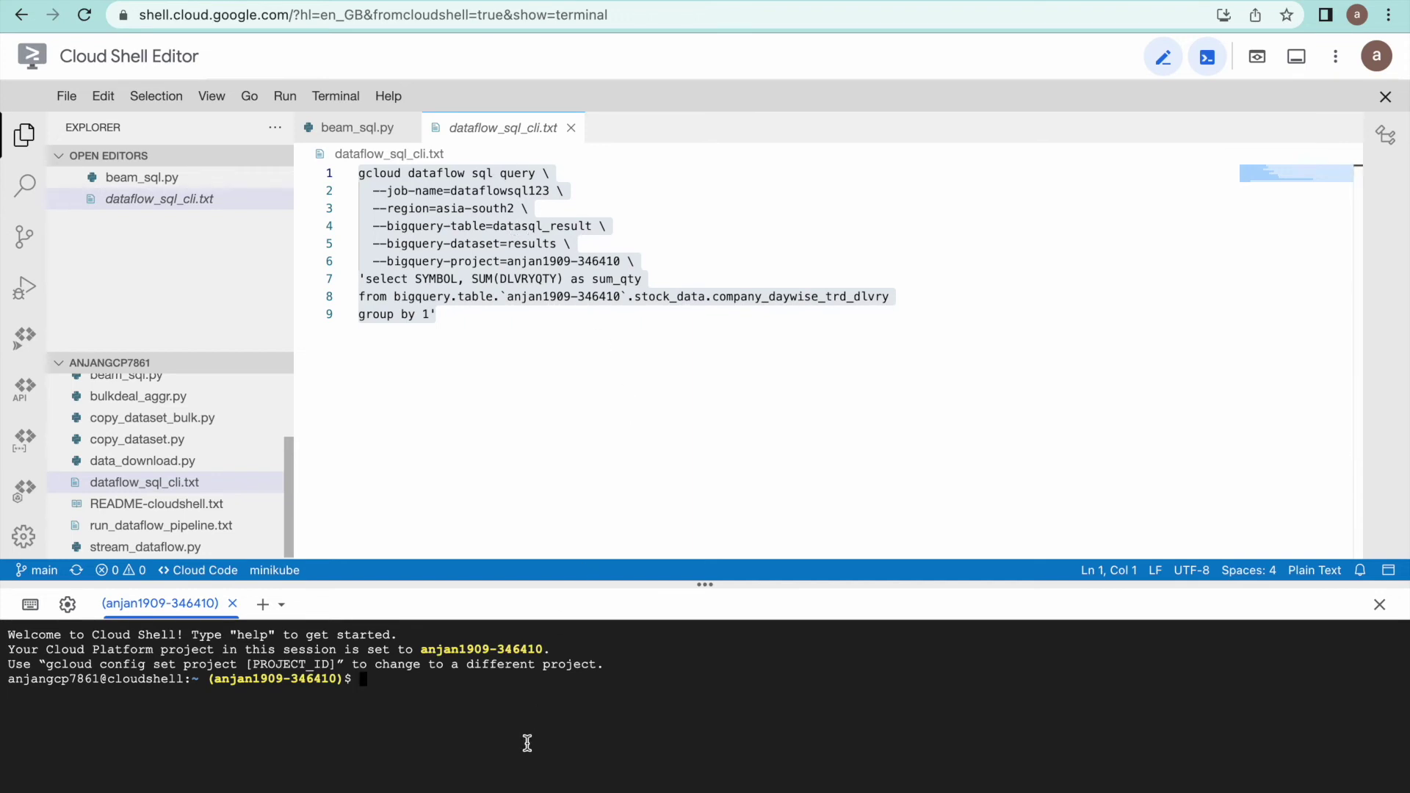
{"action": "key", "text": "ctrl+v"}
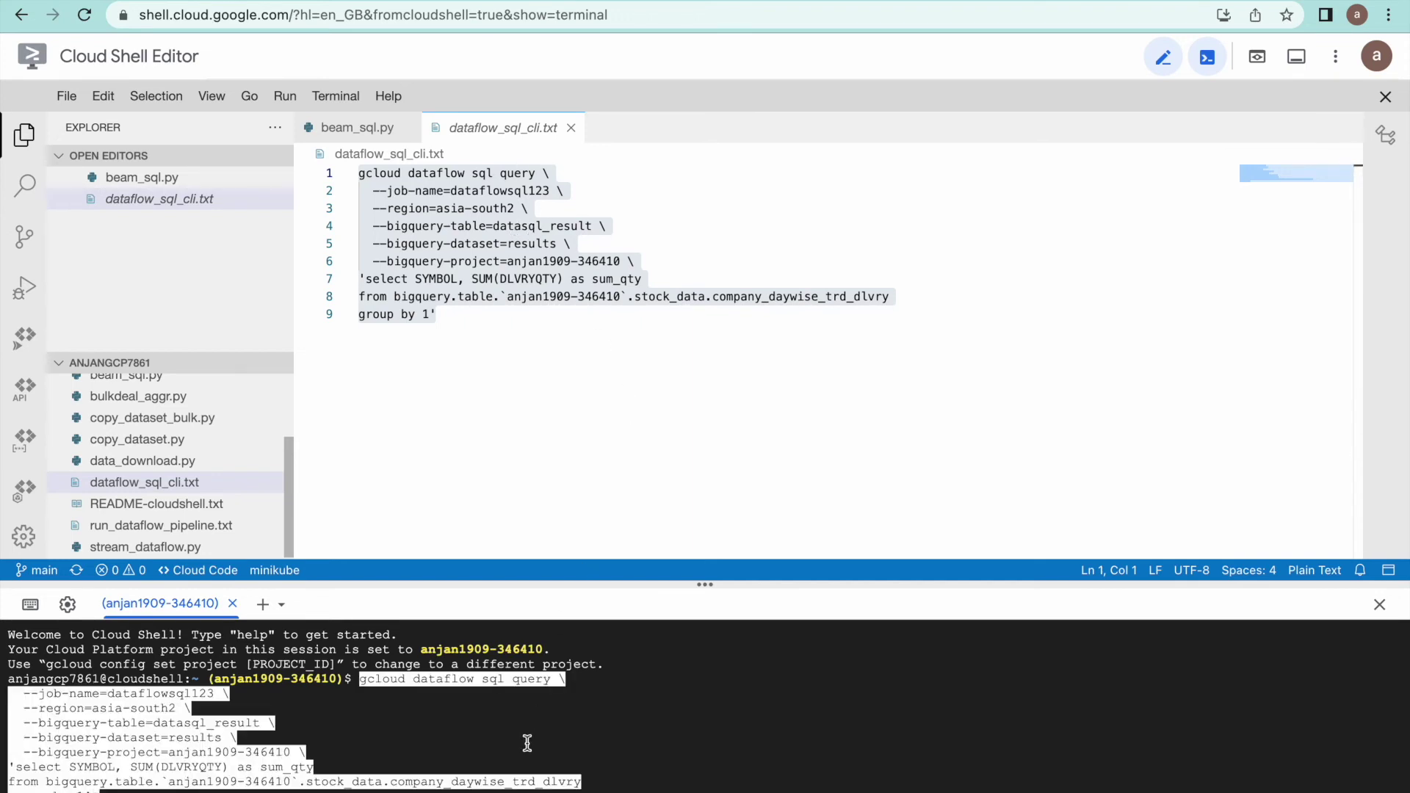
{"action": "key", "text": "Return"}
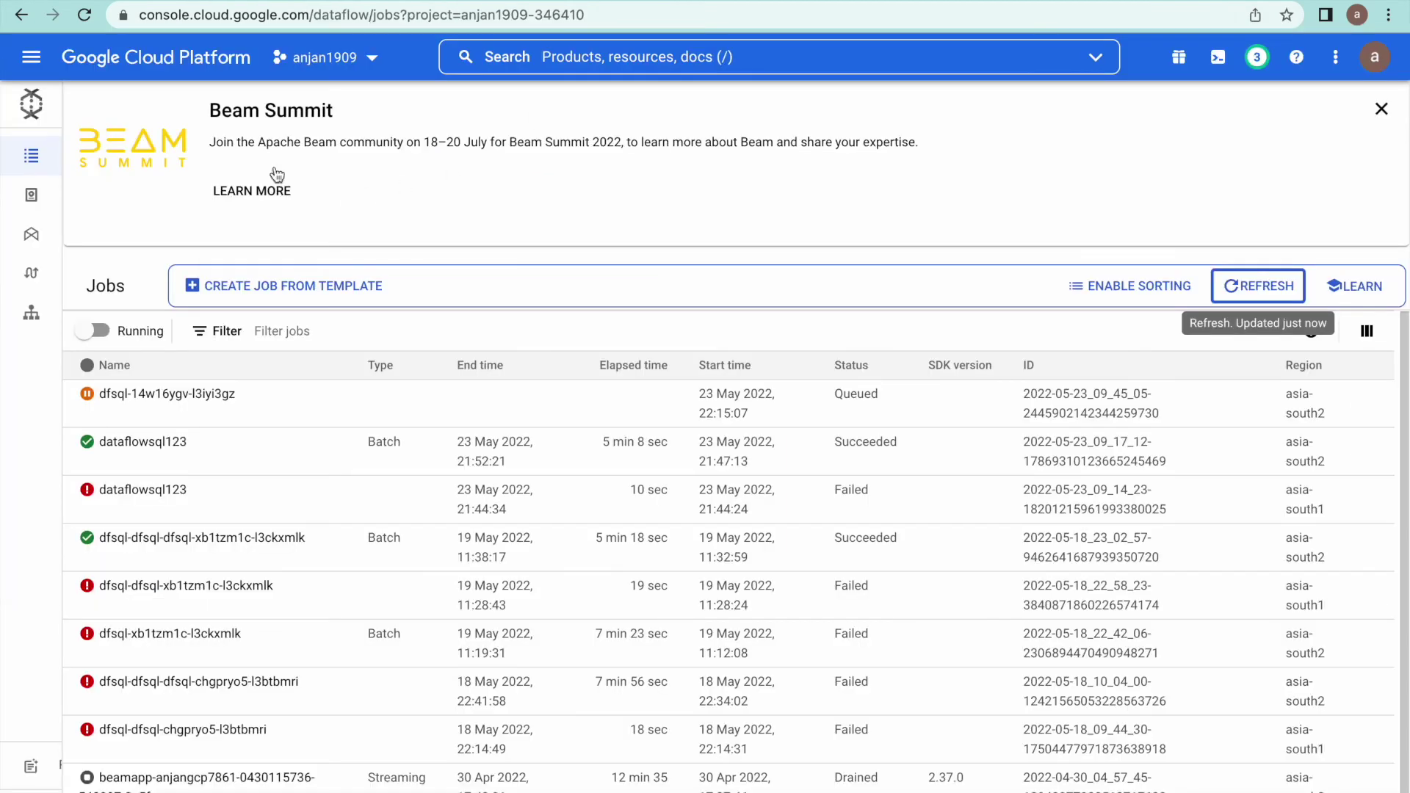
Refresh the Dataflow job list, switch to BigQuery, dismiss its Cloud Shell pane and expand the project's results data set.
{"action": "left_click", "coordinate": [1252, 288]}
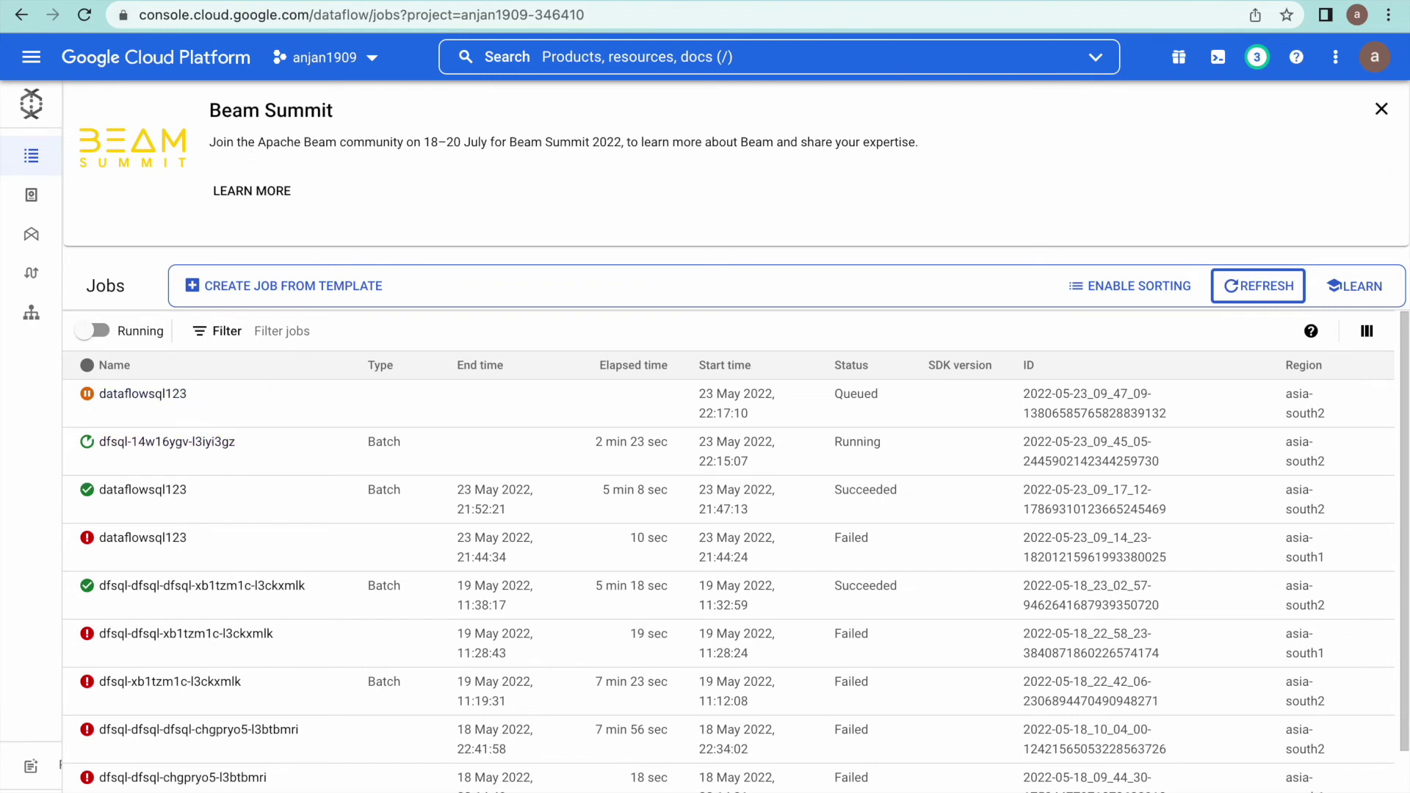
{"action": "left_click", "coordinate": [115, 1]}
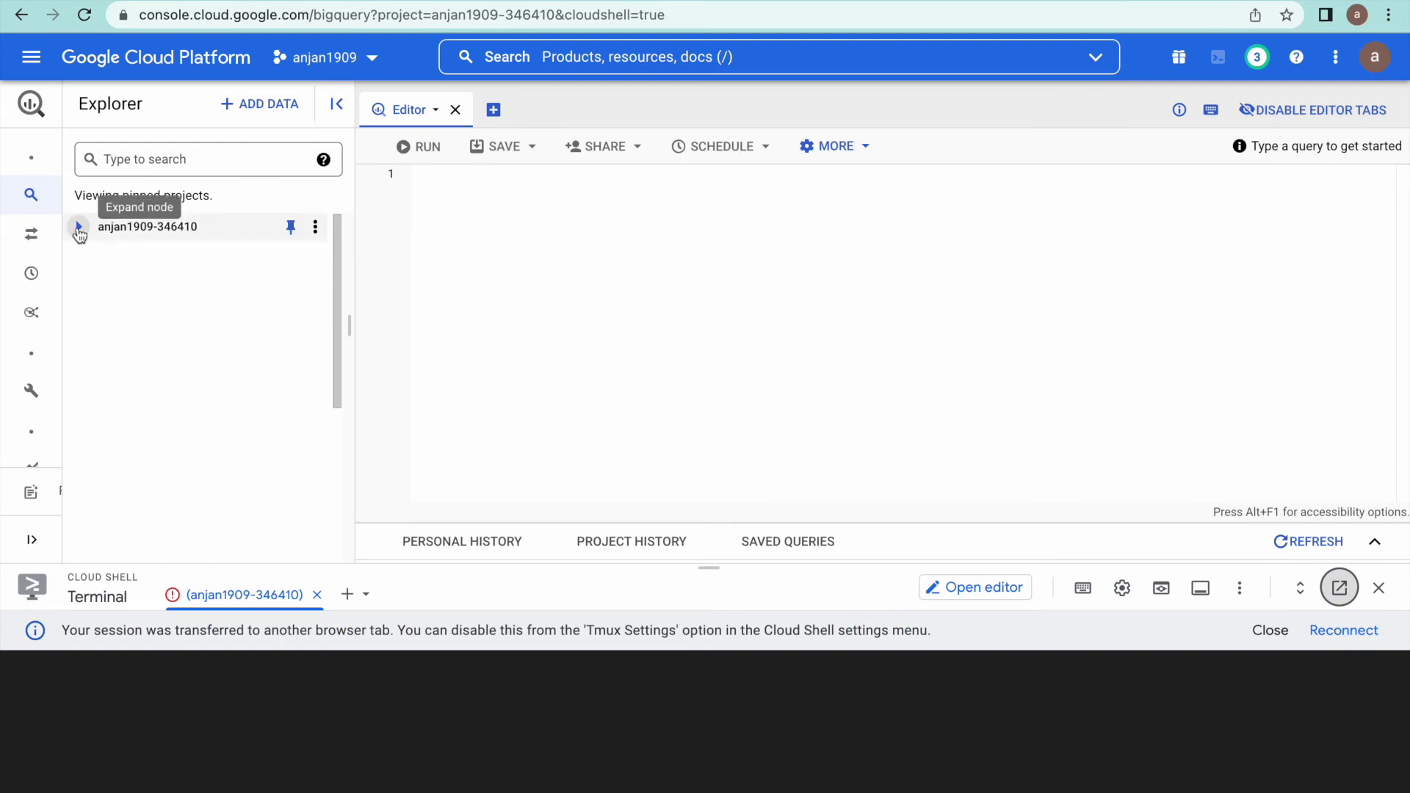
{"action": "left_click", "coordinate": [1378, 588]}
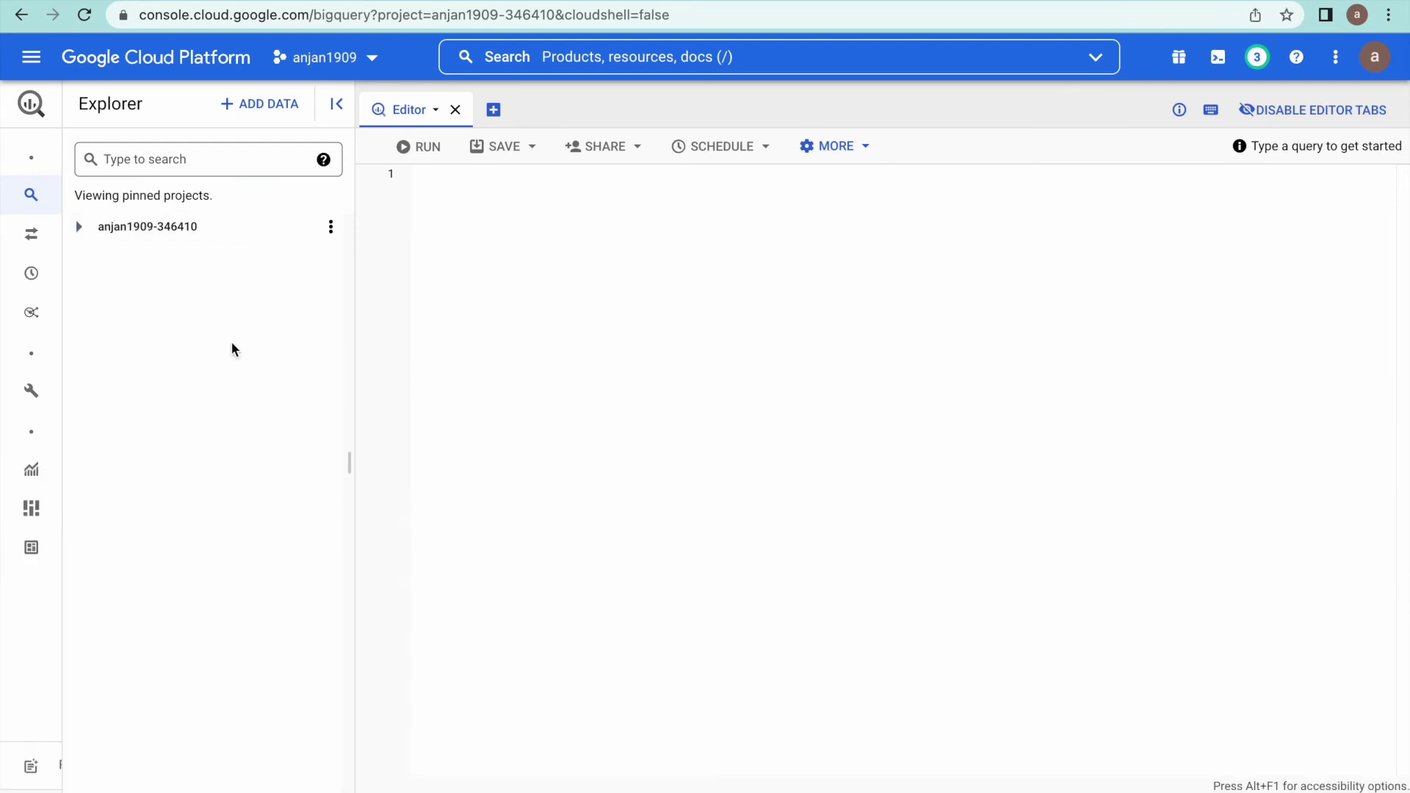
{"action": "left_click", "coordinate": [78, 227]}
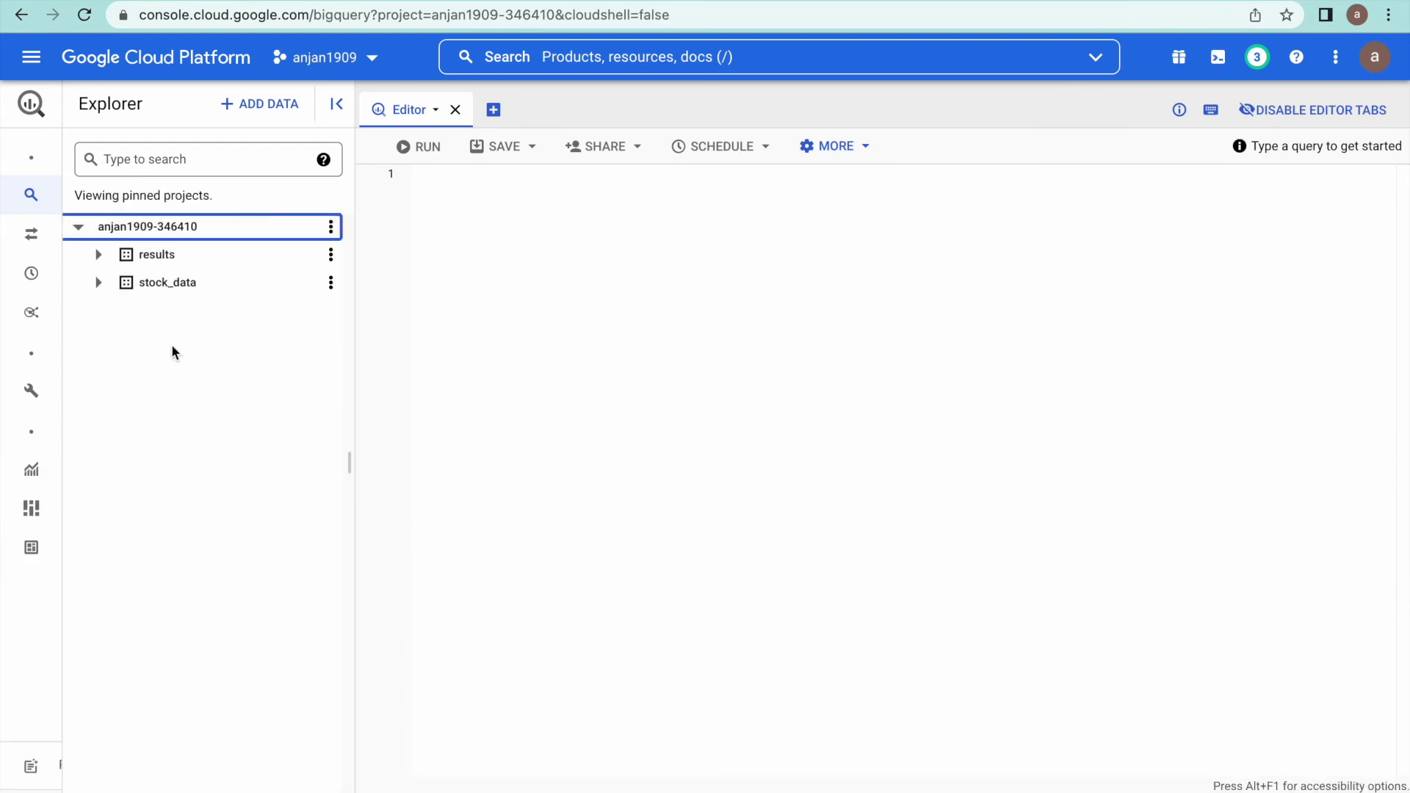
{"action": "left_click", "coordinate": [98, 256]}
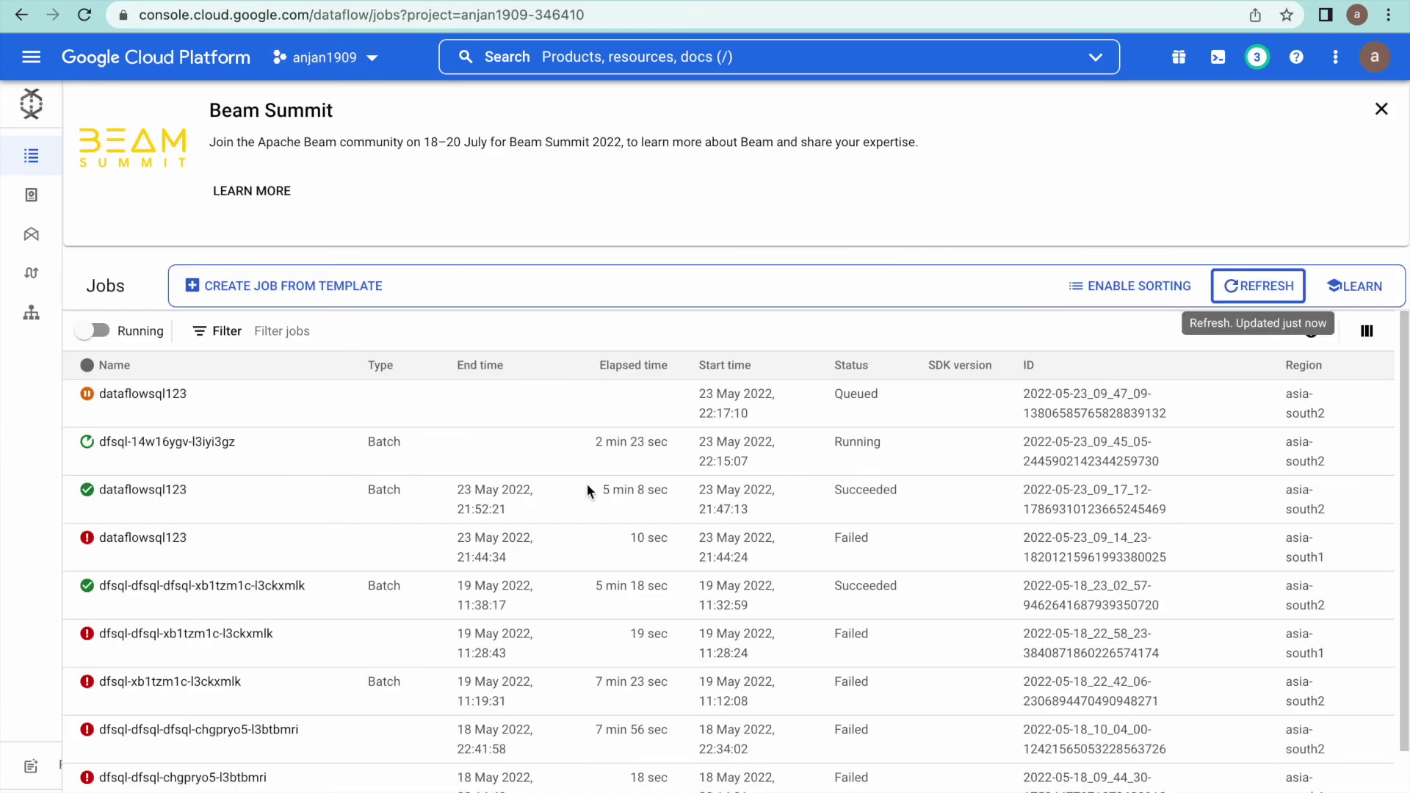
Check the job graphs of dfsql-14w16ygv-l3iyi3gz and the newest dataflowsql123 job in Dataflow, returning to the job list.
{"action": "left_click", "coordinate": [219, 445]}
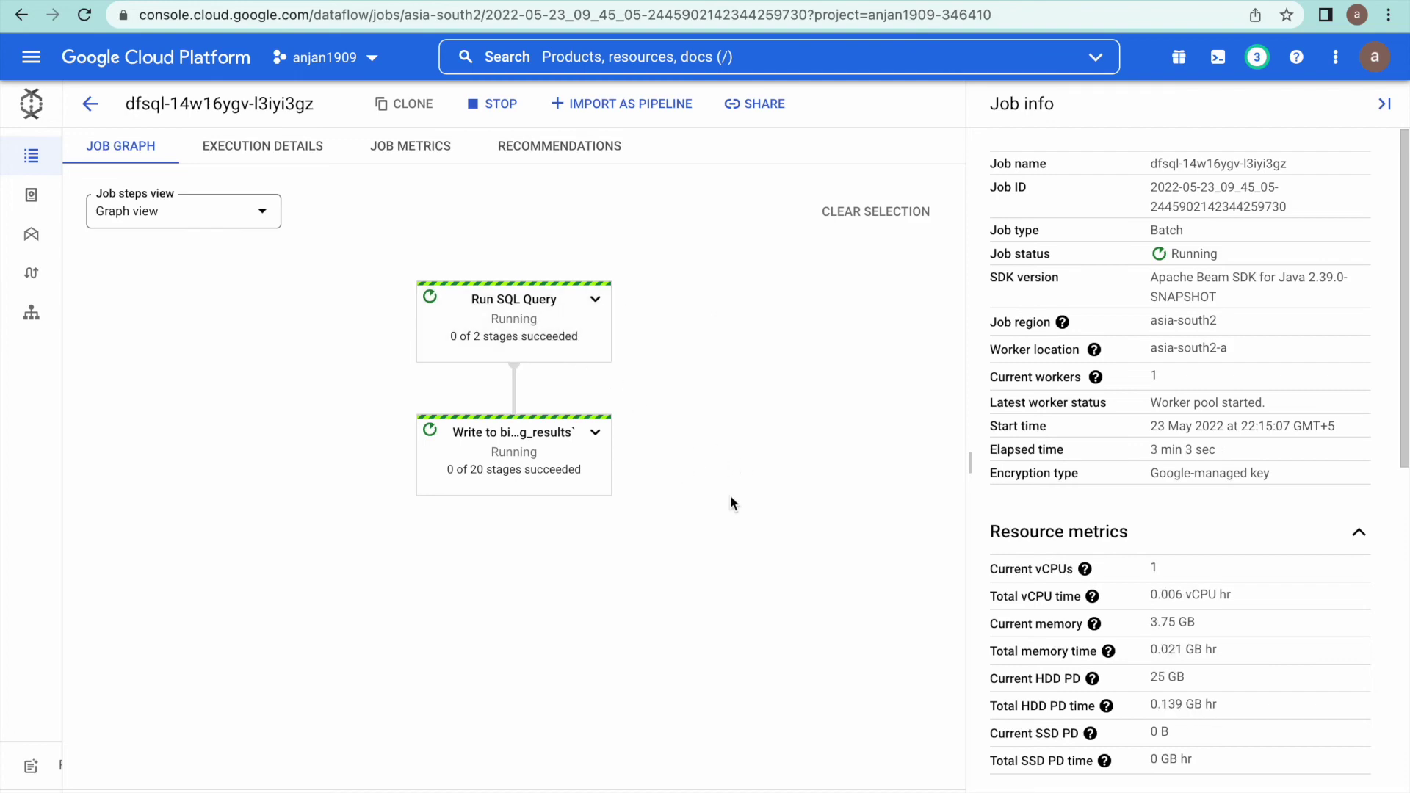
{"action": "left_click", "coordinate": [91, 105]}
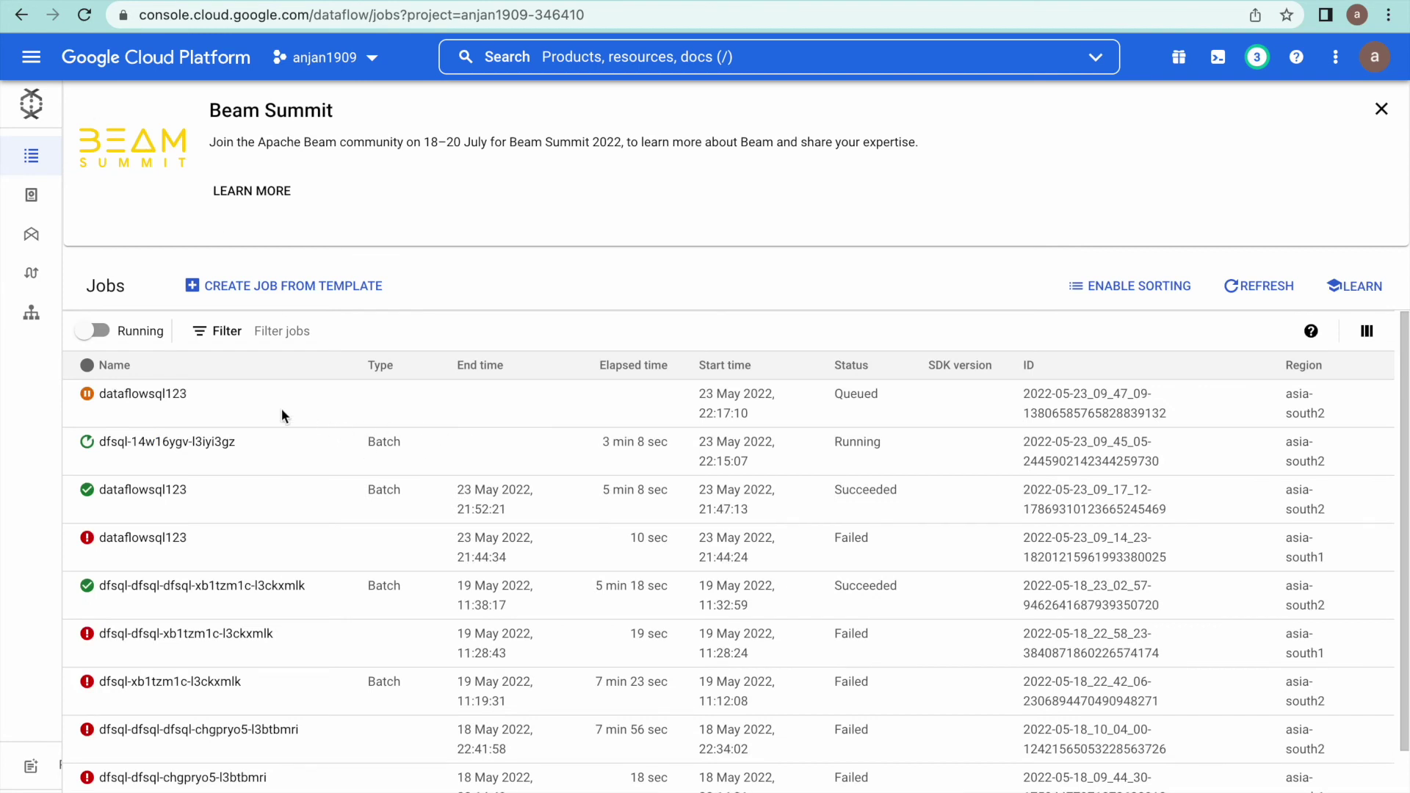
{"action": "left_click", "coordinate": [156, 395]}
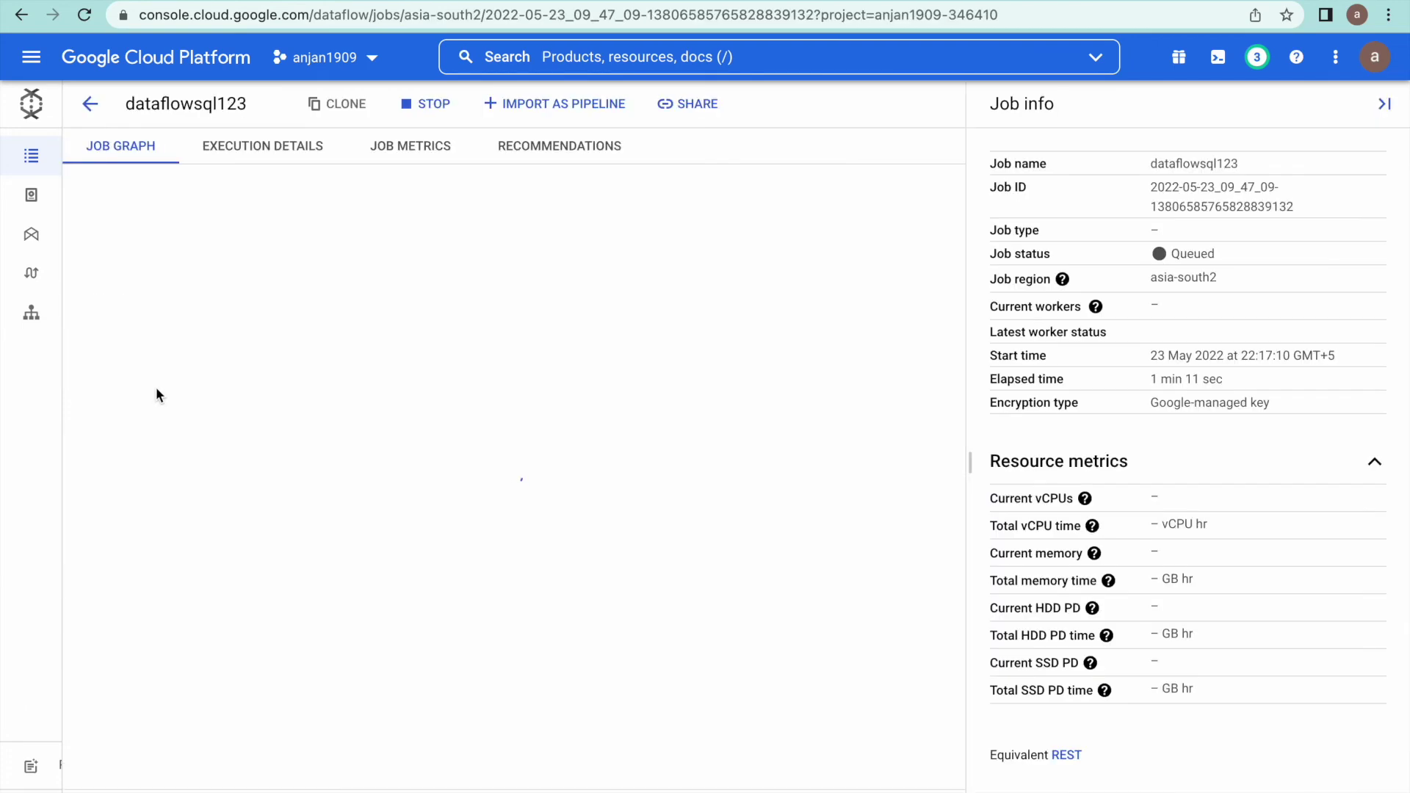
{"action": "left_click", "coordinate": [89, 104]}
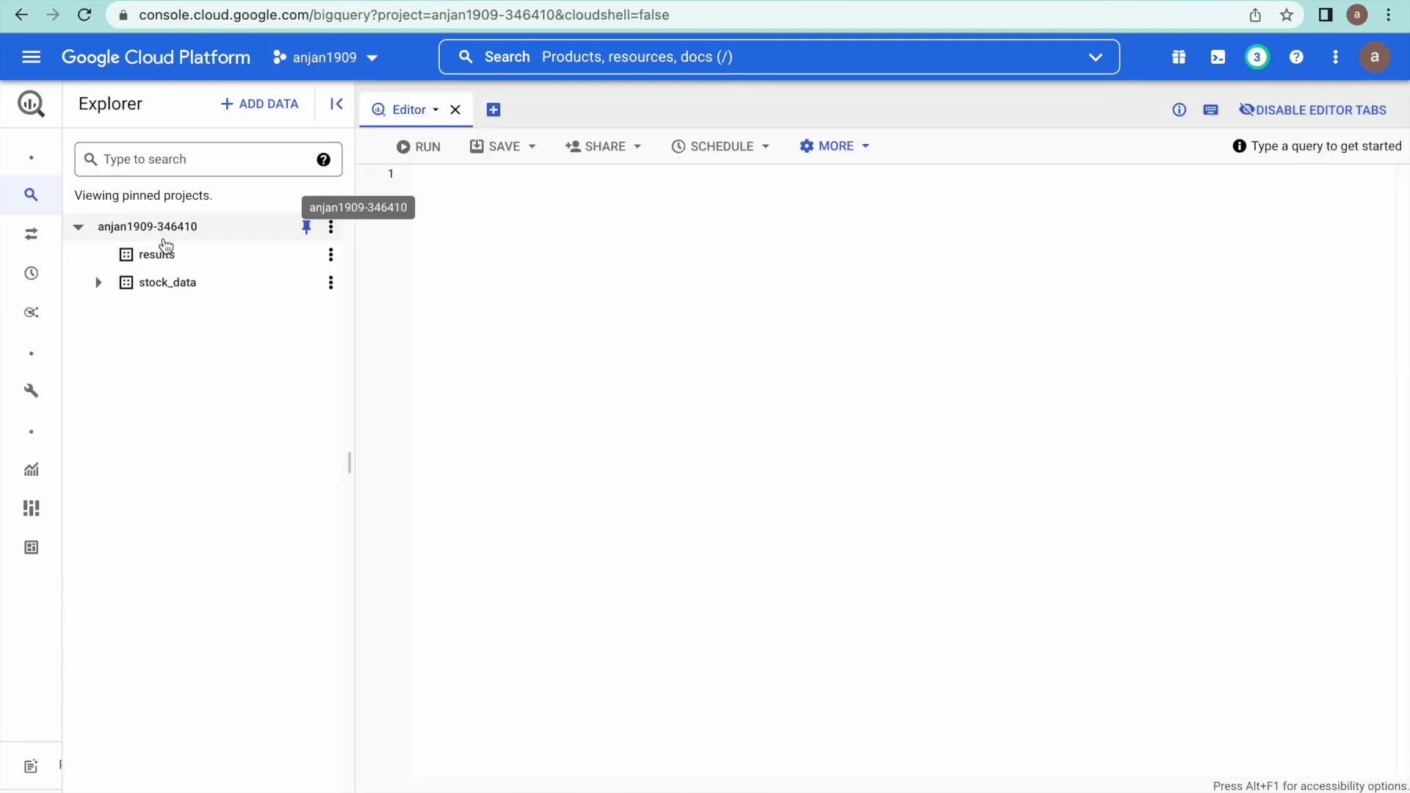
Reload BigQuery and preview the rows of the agg_results table in the results data set.
{"action": "left_click", "coordinate": [84, 15]}
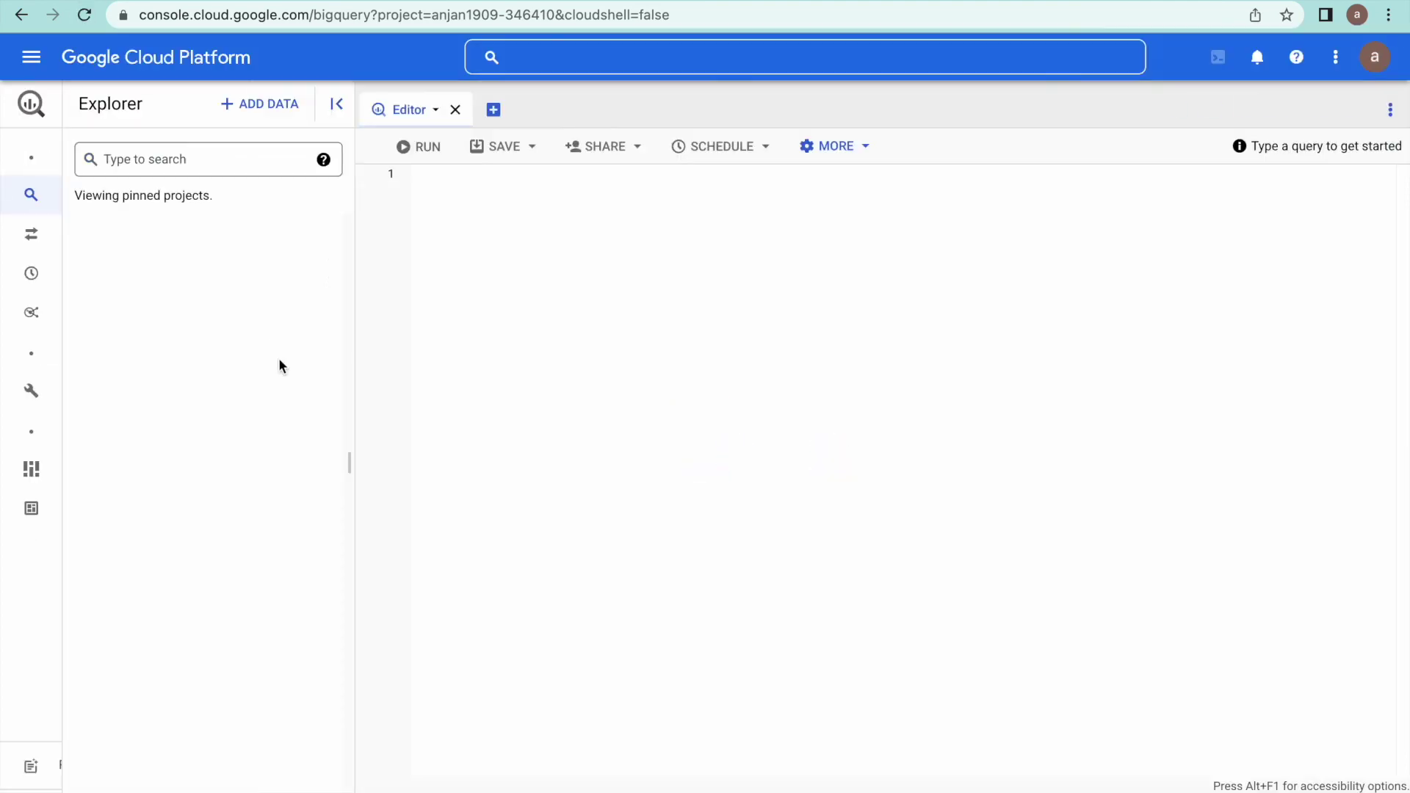
{"action": "left_click", "coordinate": [82, 228]}
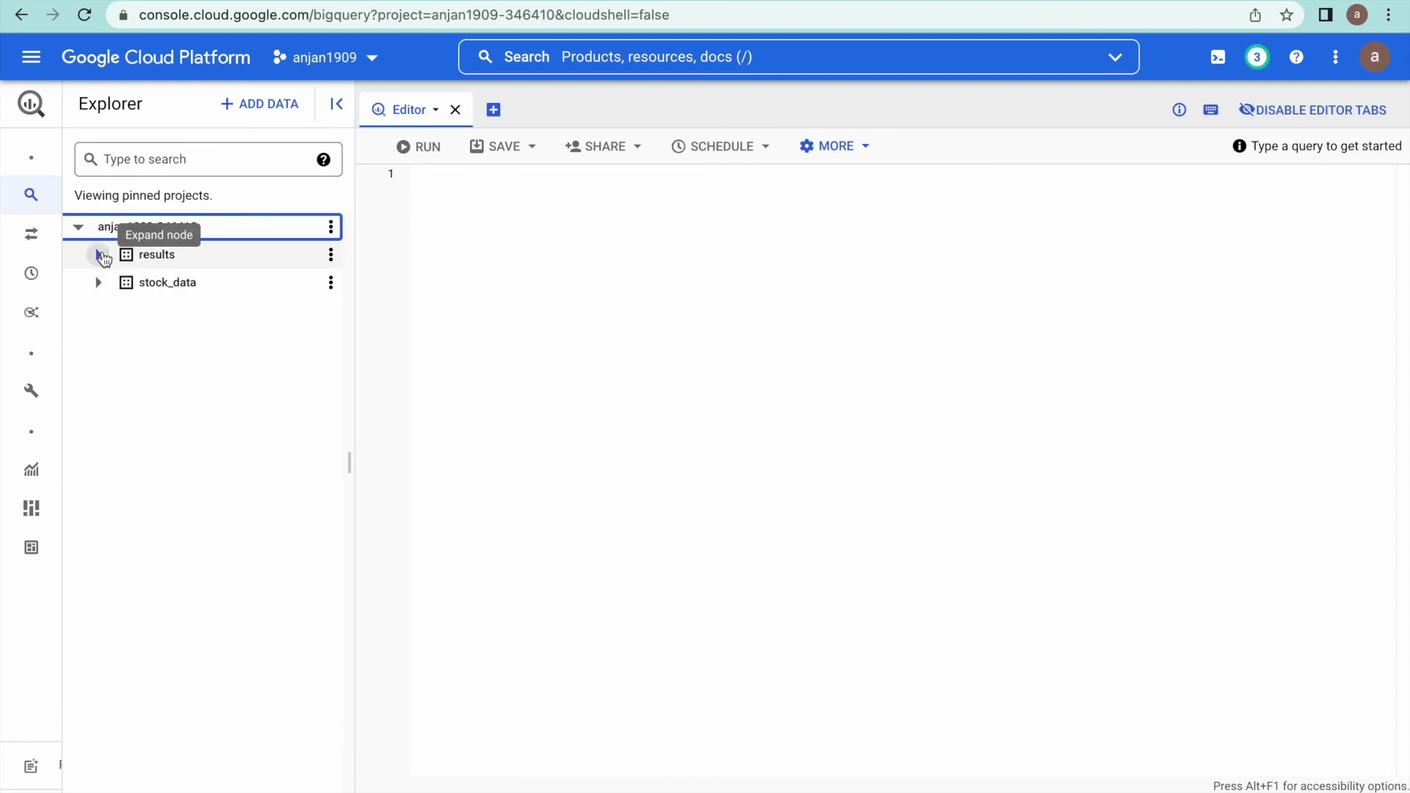
{"action": "left_click", "coordinate": [100, 255]}
{"action": "left_click", "coordinate": [196, 287]}
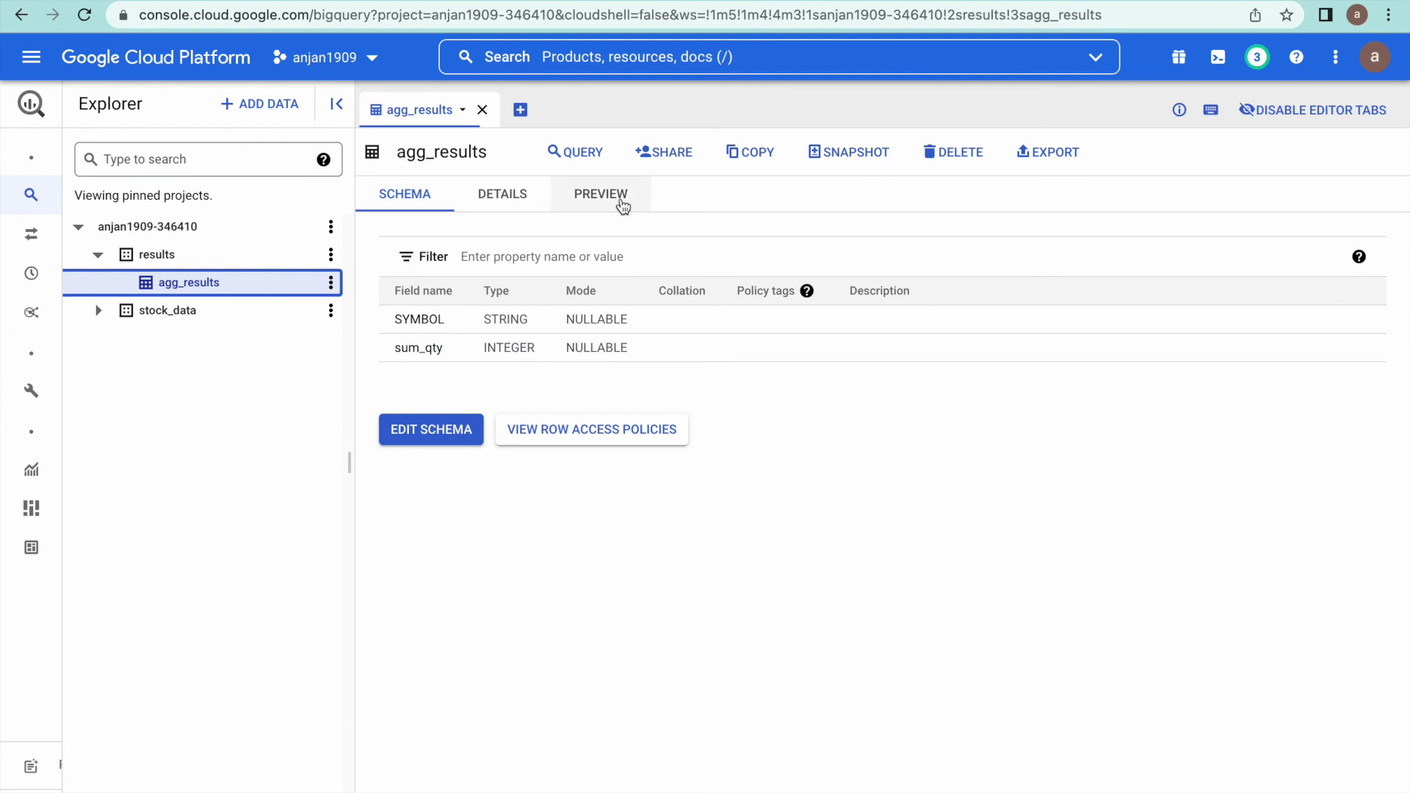
{"action": "left_click", "coordinate": [623, 202]}
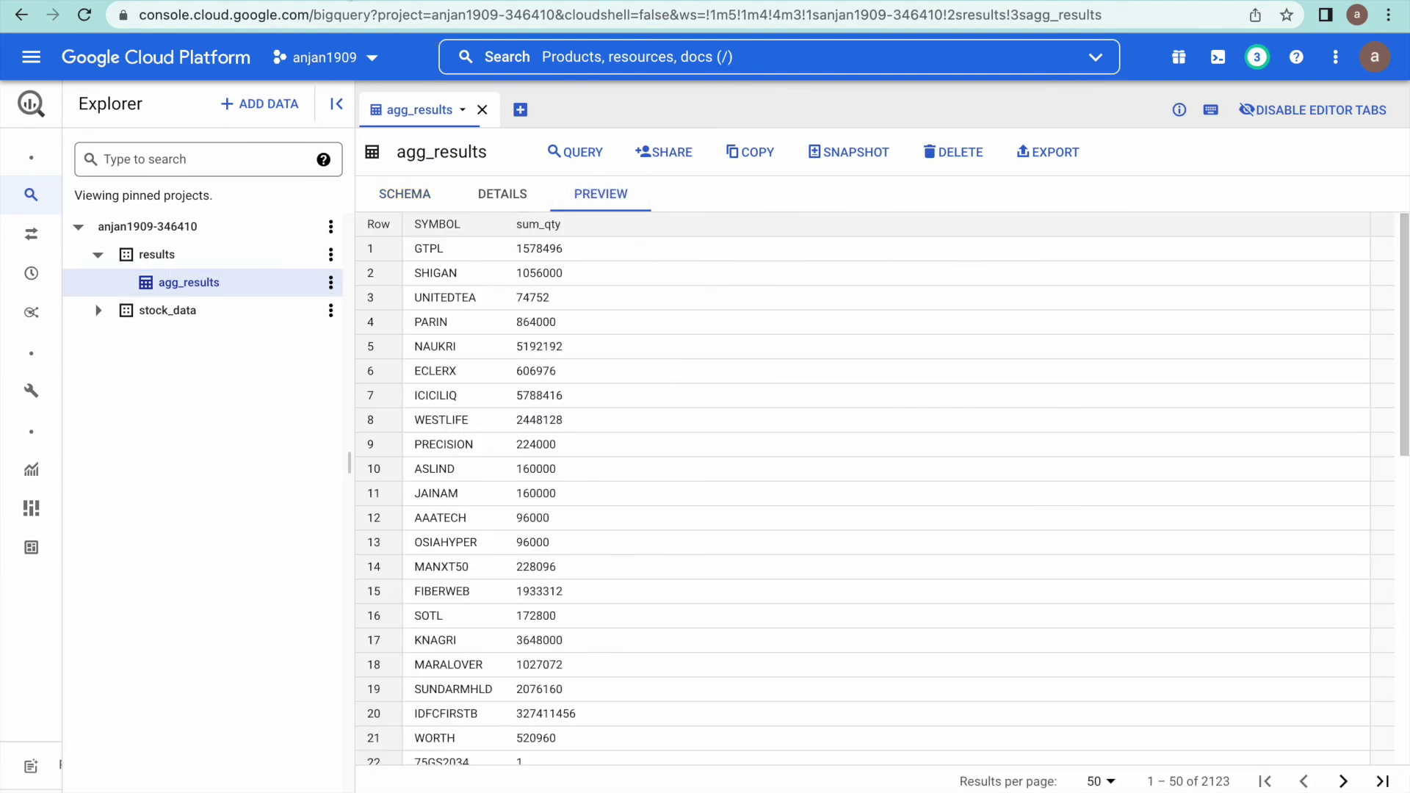
Switch back to Dataflow, review the job graph and logs of dfsql-14w16ygv-l3iyi3gz, and return to the job list.
{"action": "key", "text": "ctrl+Tab"}
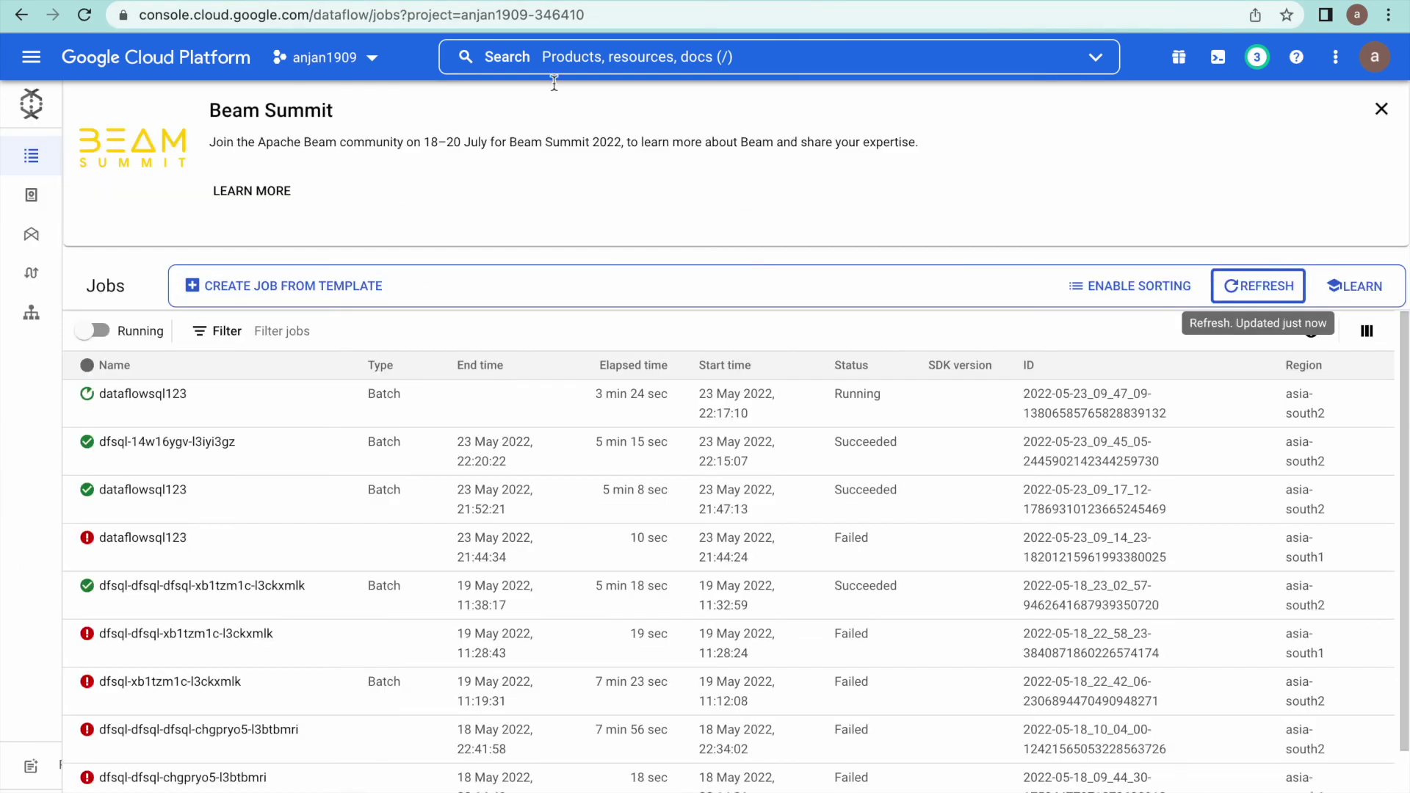
{"action": "left_click", "coordinate": [171, 441]}
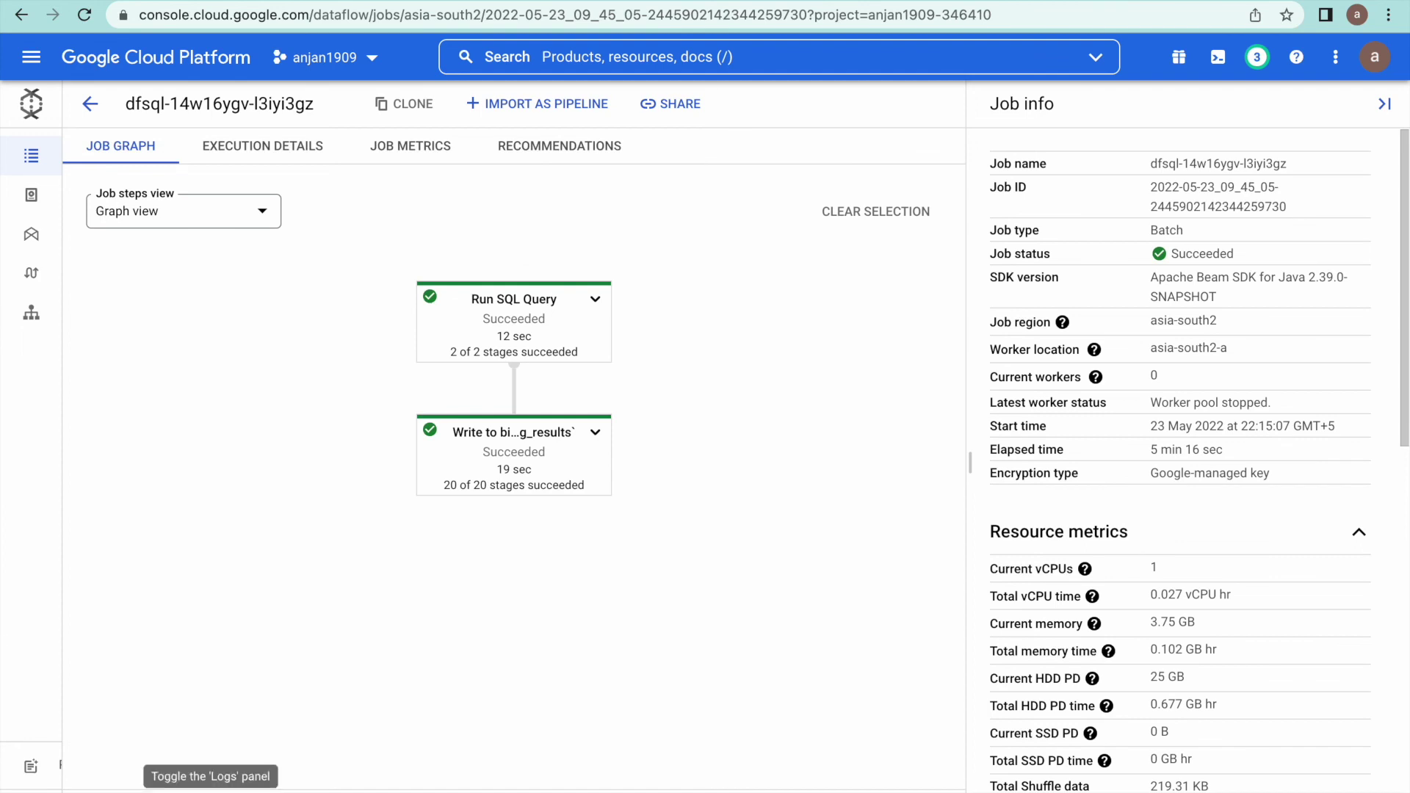
{"action": "left_click", "coordinate": [184, 765]}
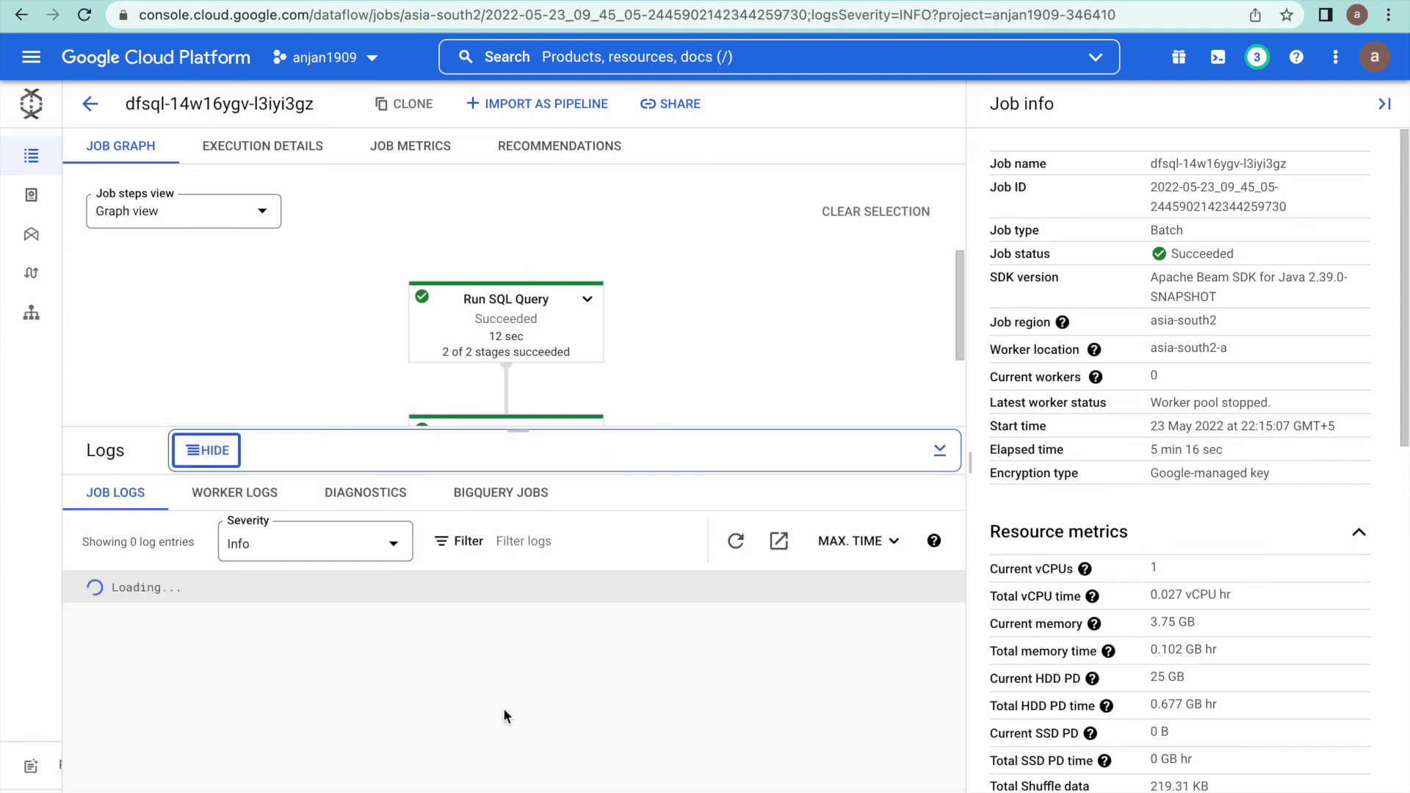
{"action": "left_click", "coordinate": [942, 451]}
{"action": "left_click", "coordinate": [90, 104]}
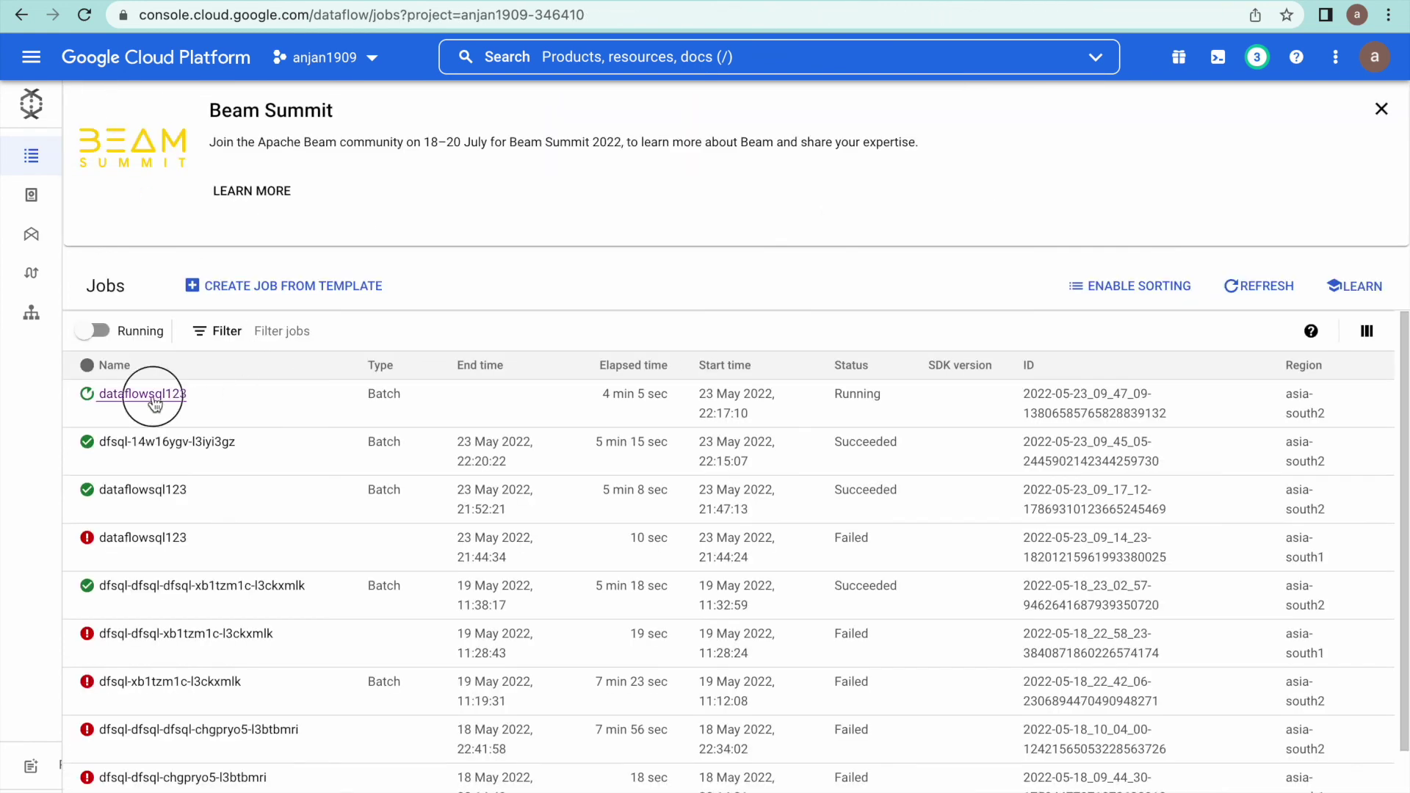
Check the progress of the newest dataflowsql123 job in its job graph, reopening it once from the job list.
{"action": "left_click", "coordinate": [152, 395]}
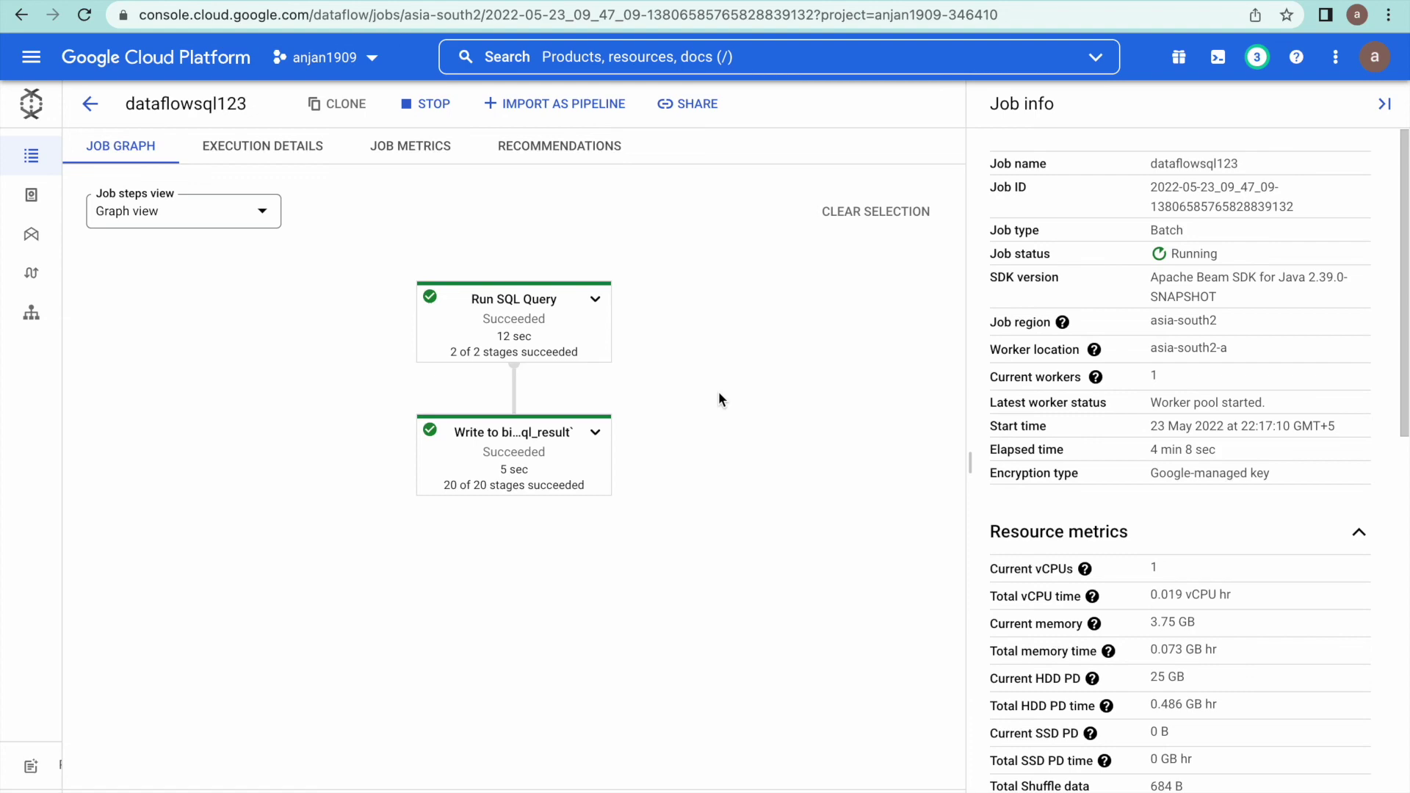
{"action": "left_click", "coordinate": [94, 110]}
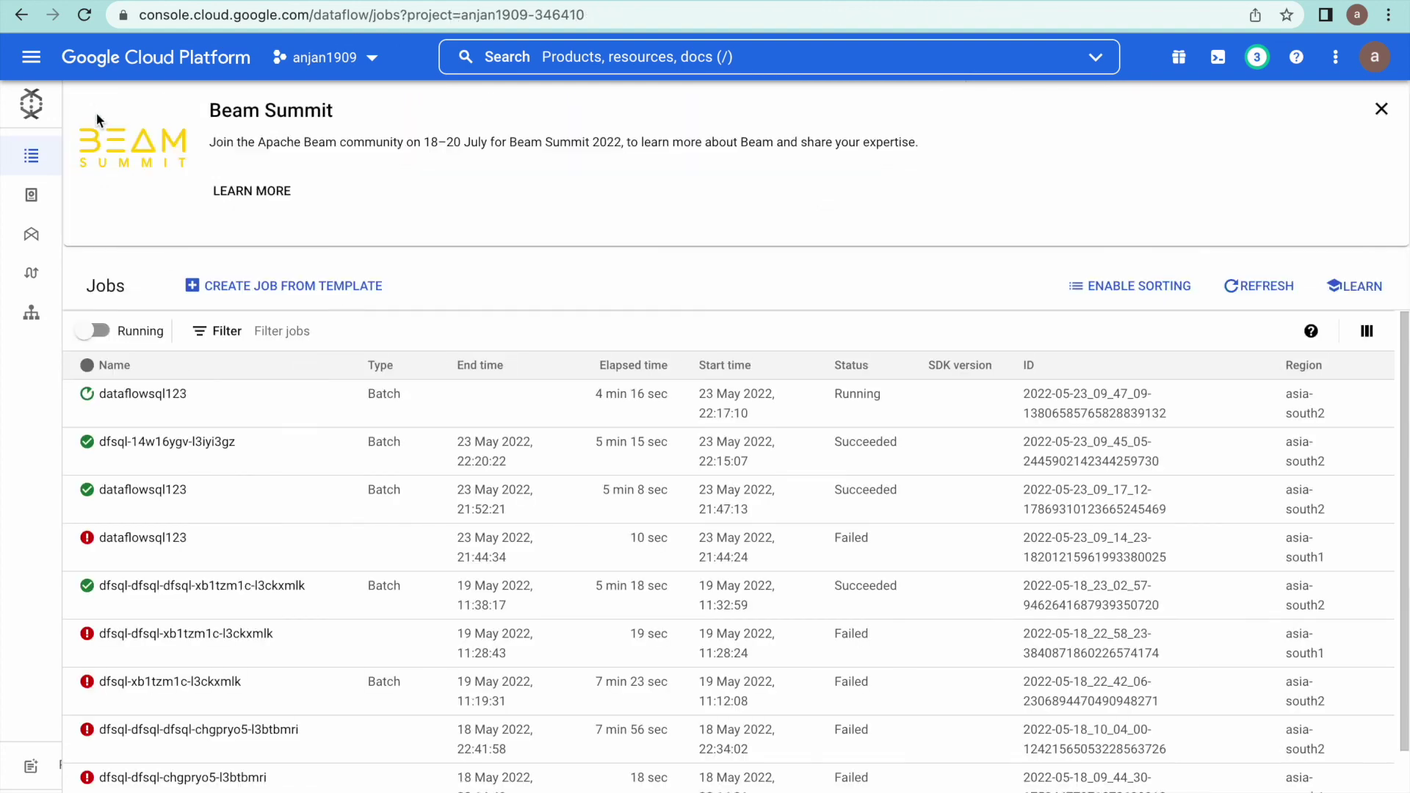
{"action": "left_click", "coordinate": [170, 395]}
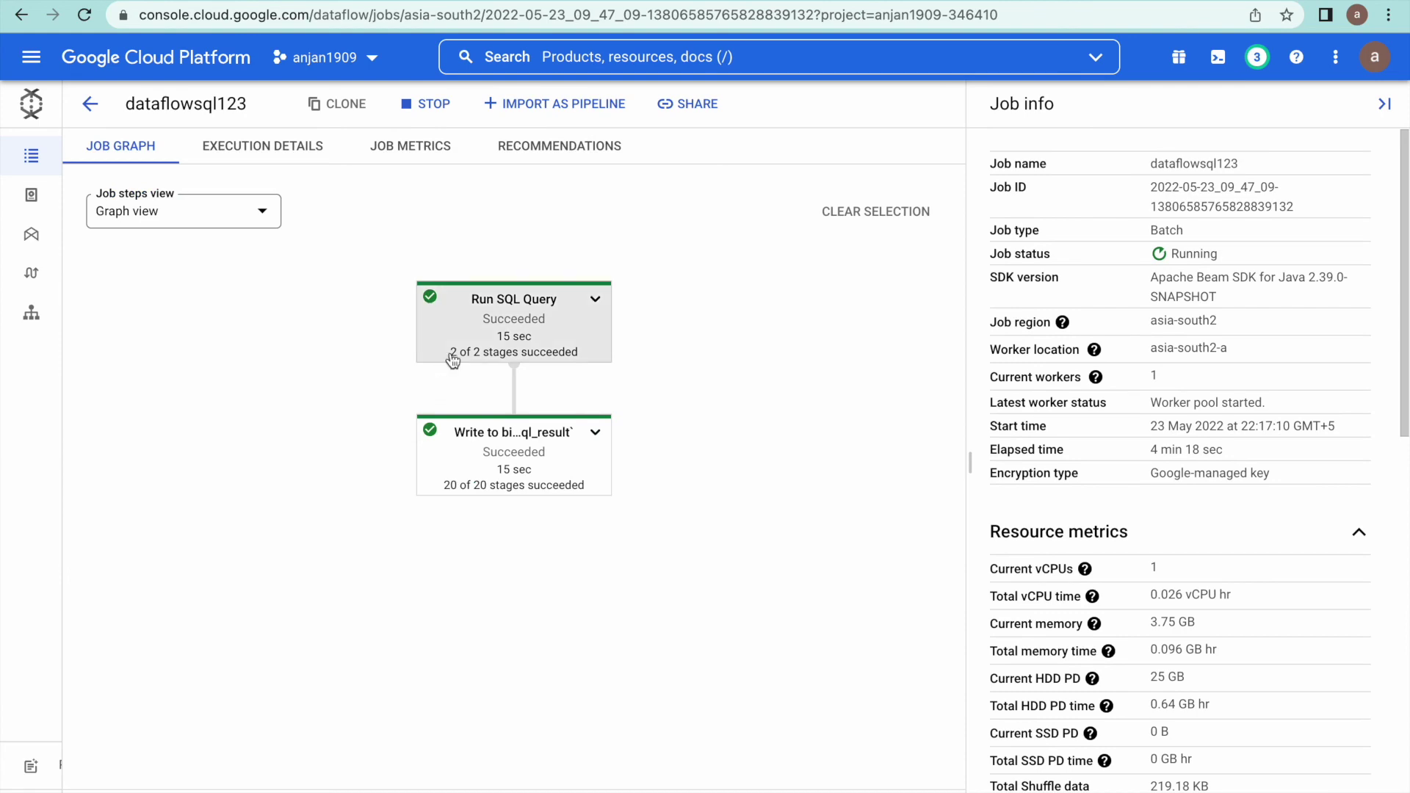
{"action": "left_click", "coordinate": [91, 104]}
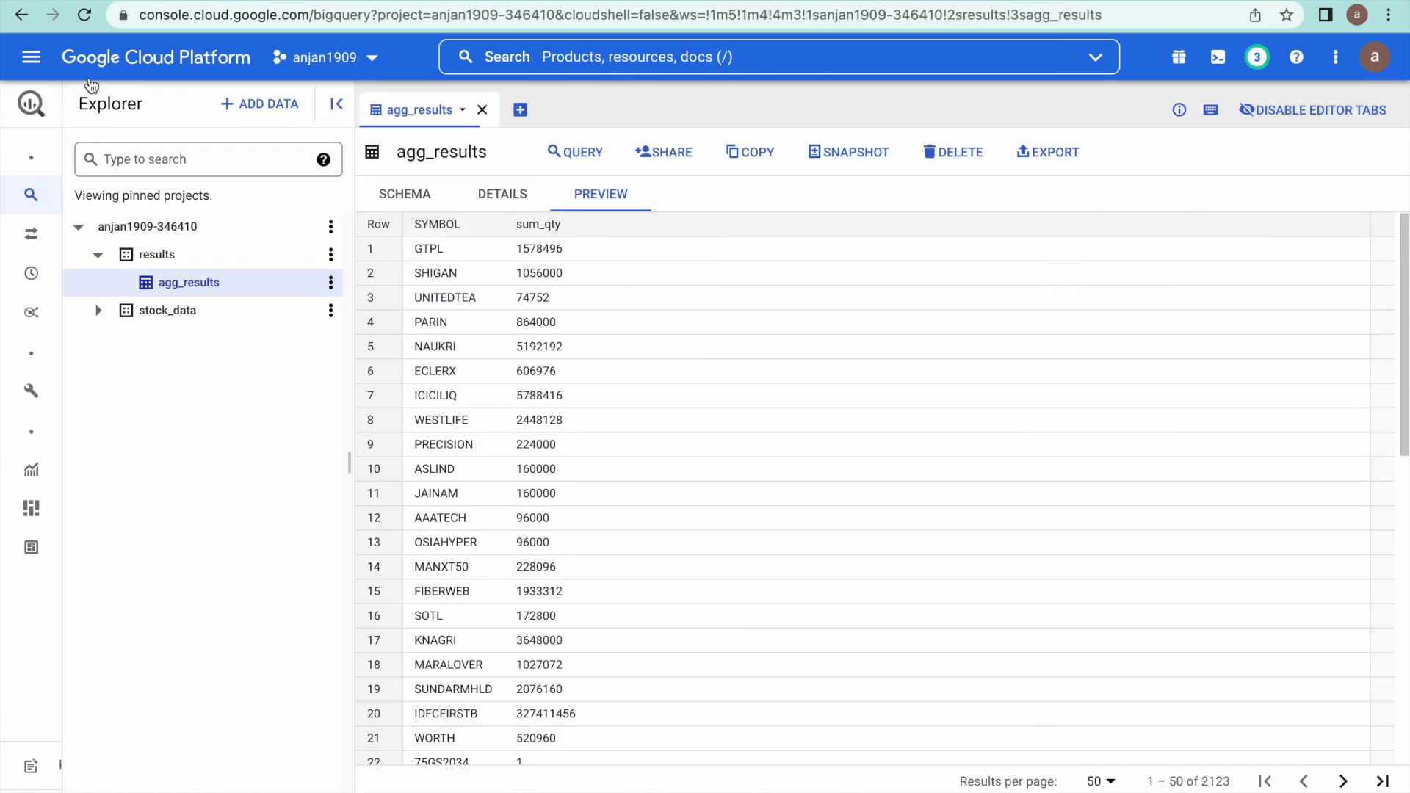
Reload BigQuery and preview the rows of the datasql_result table in the results data set.
{"action": "left_click", "coordinate": [84, 16]}
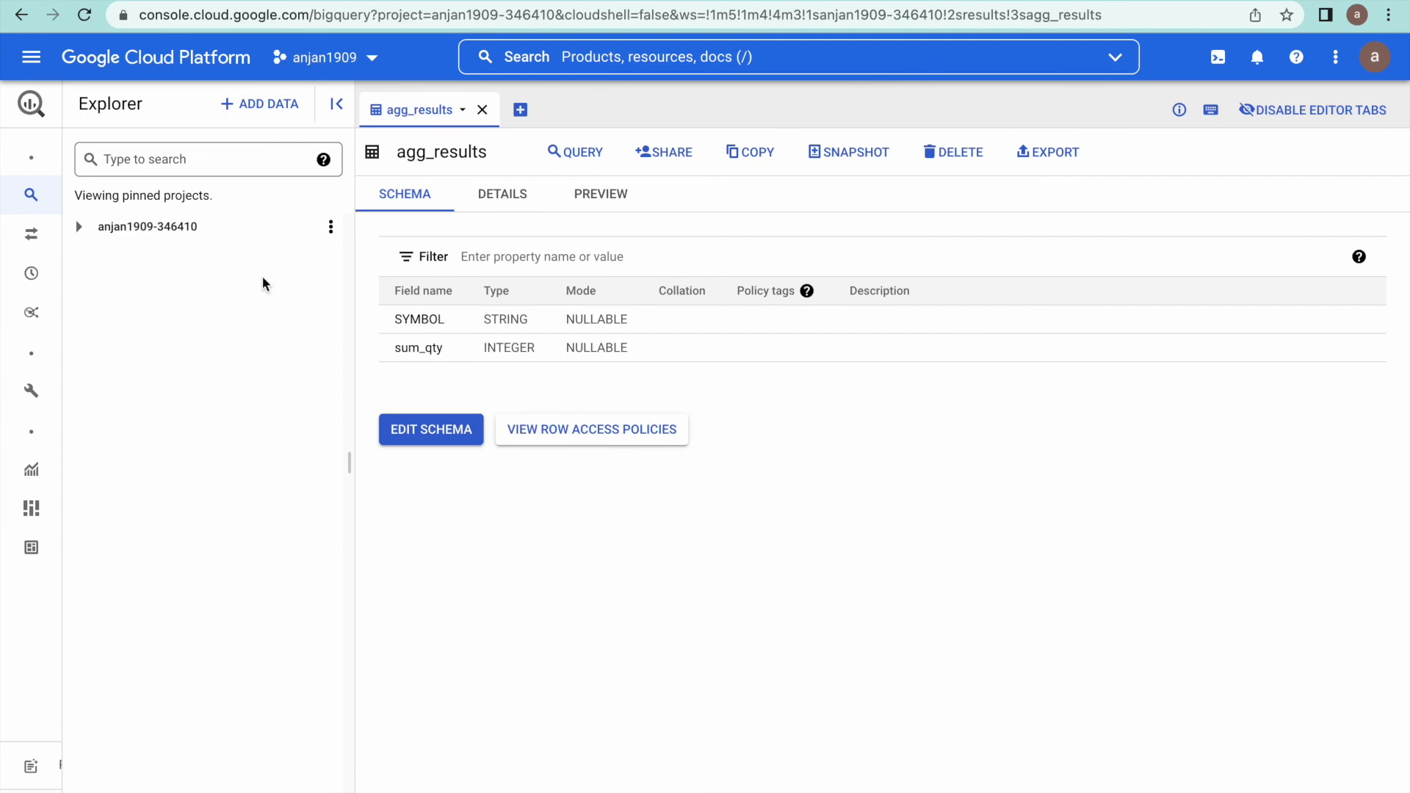
{"action": "left_click", "coordinate": [77, 226]}
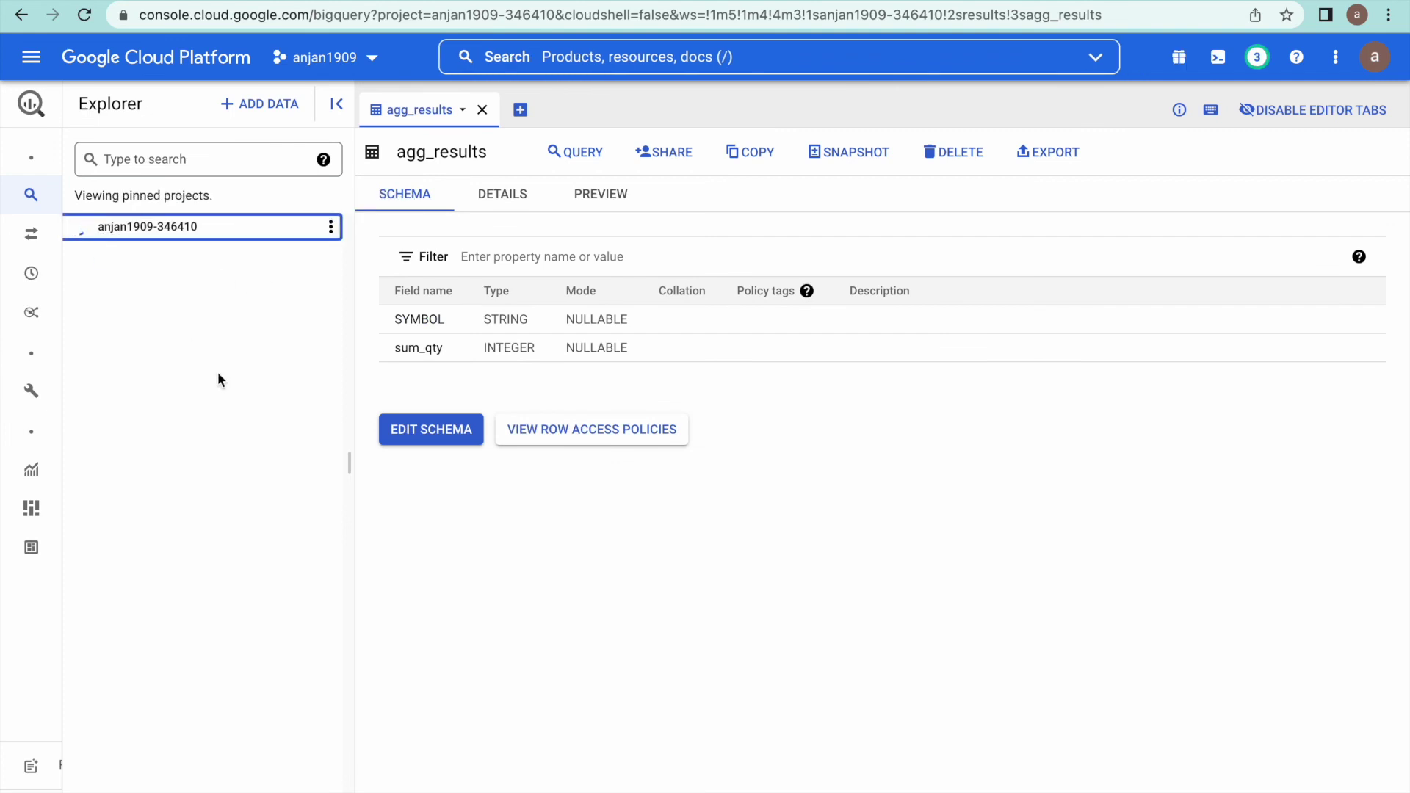
{"action": "left_click", "coordinate": [98, 254]}
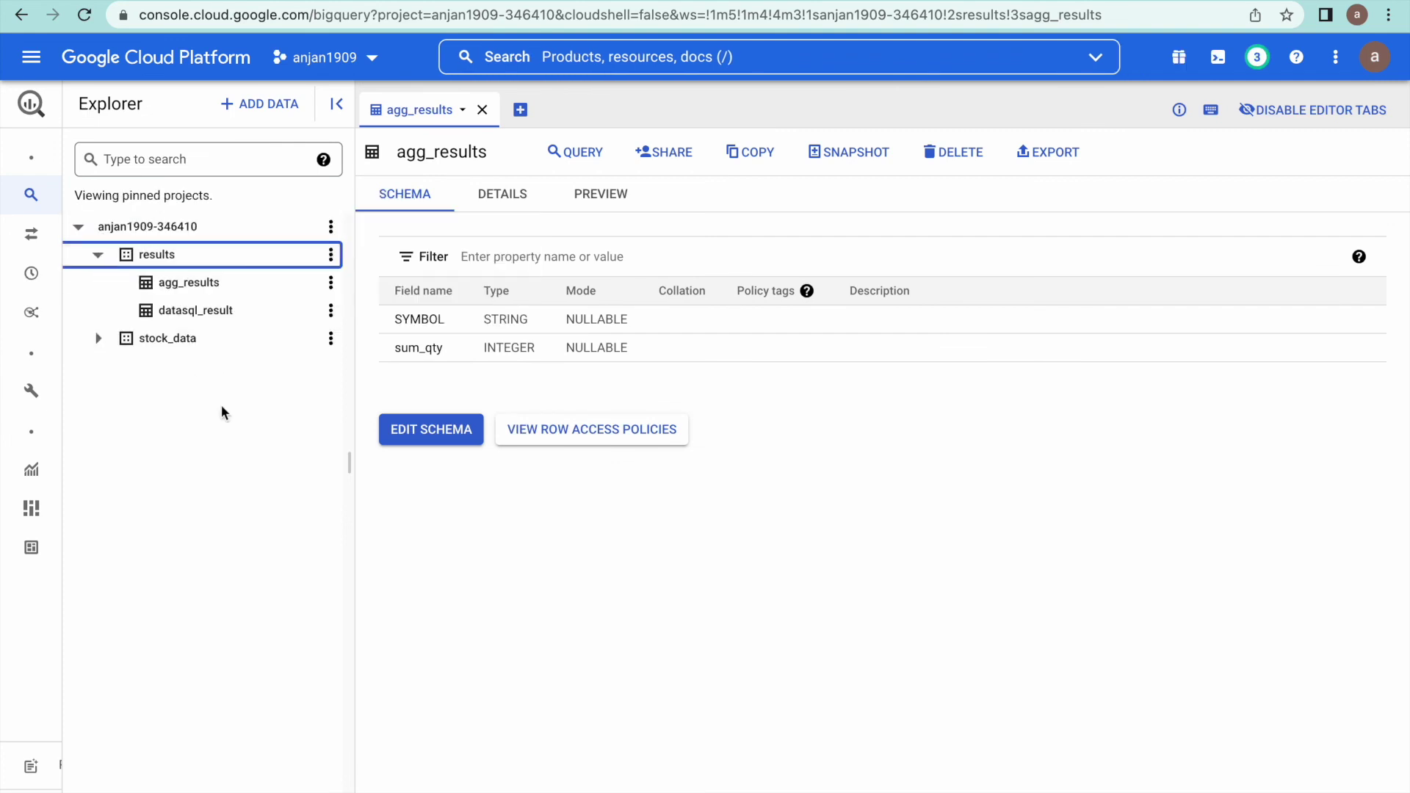
{"action": "left_click", "coordinate": [213, 312]}
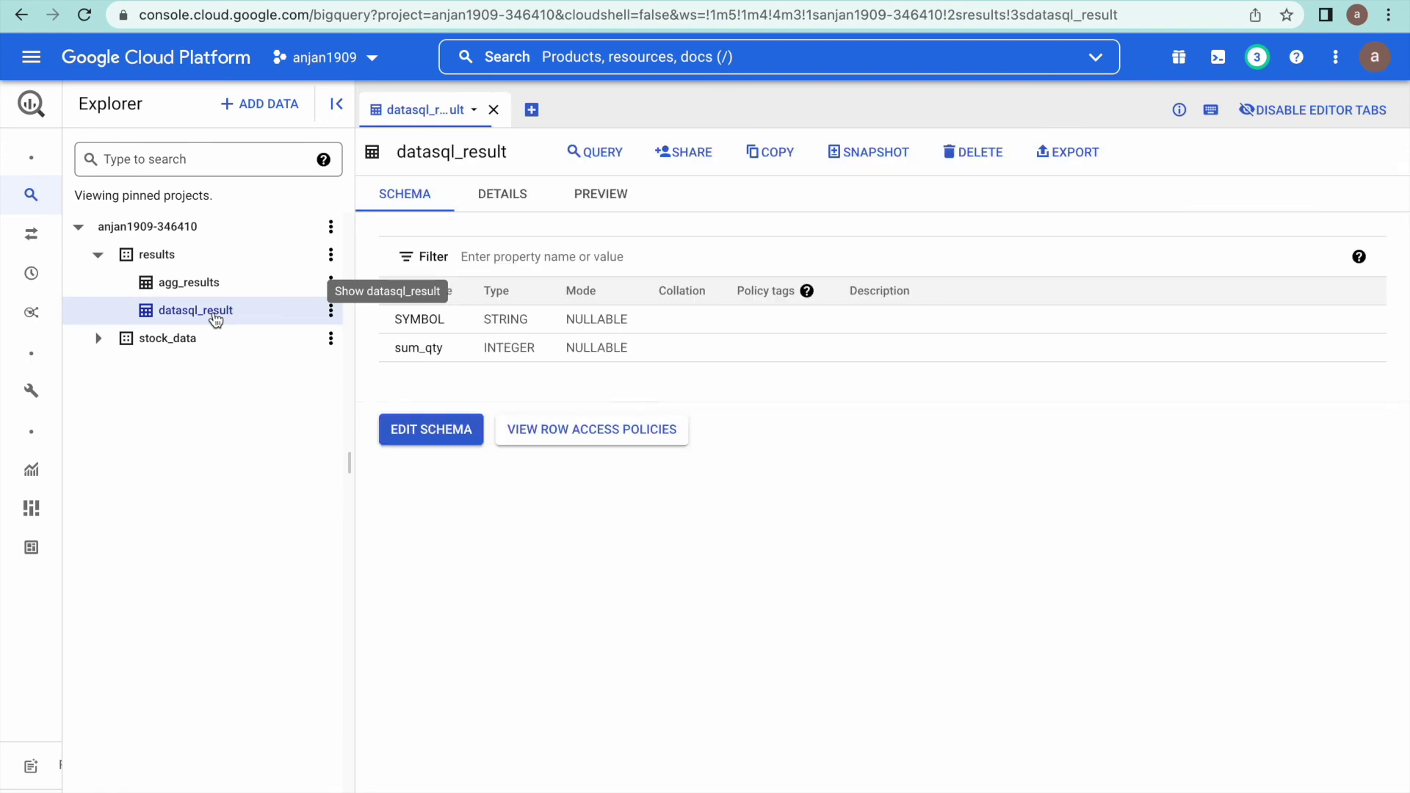
{"action": "left_click", "coordinate": [609, 195]}
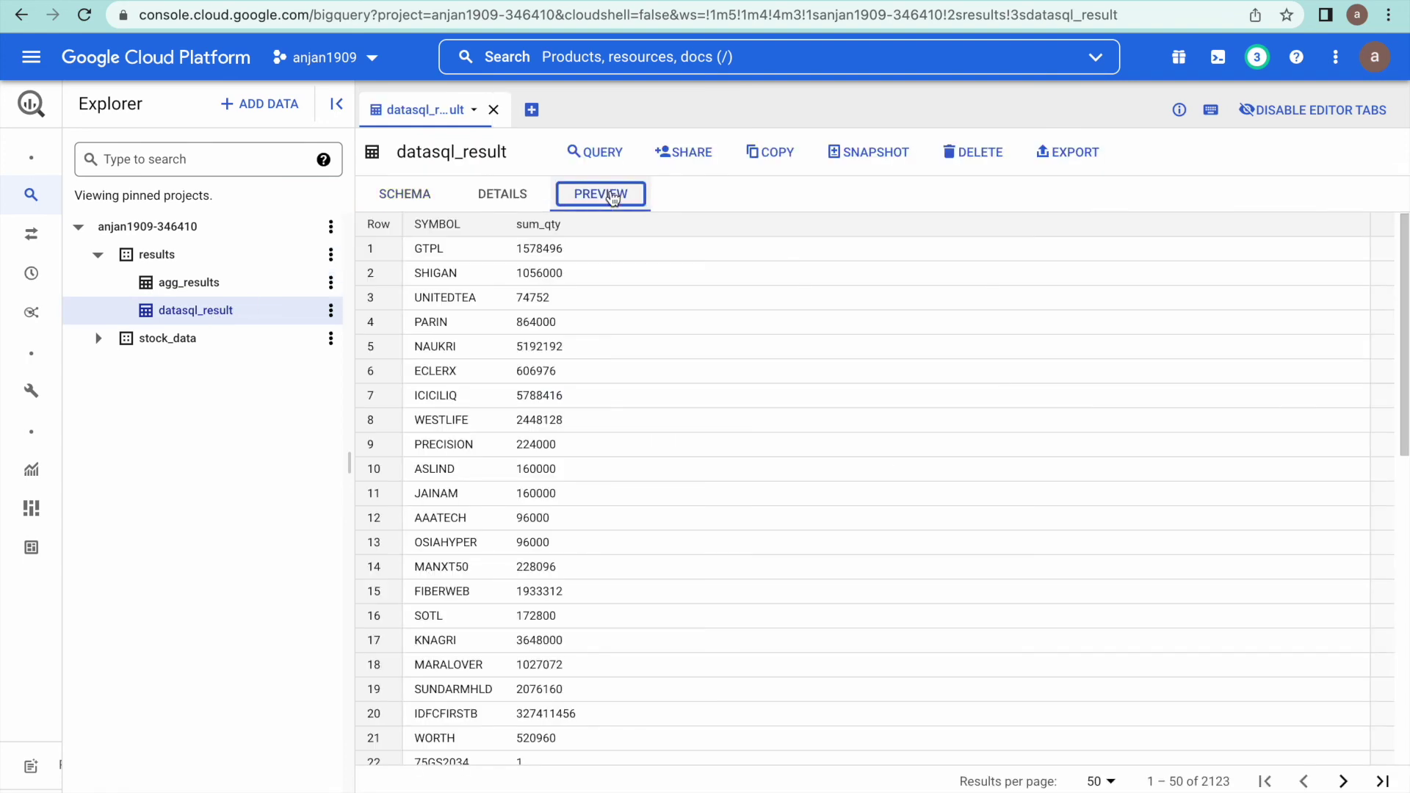